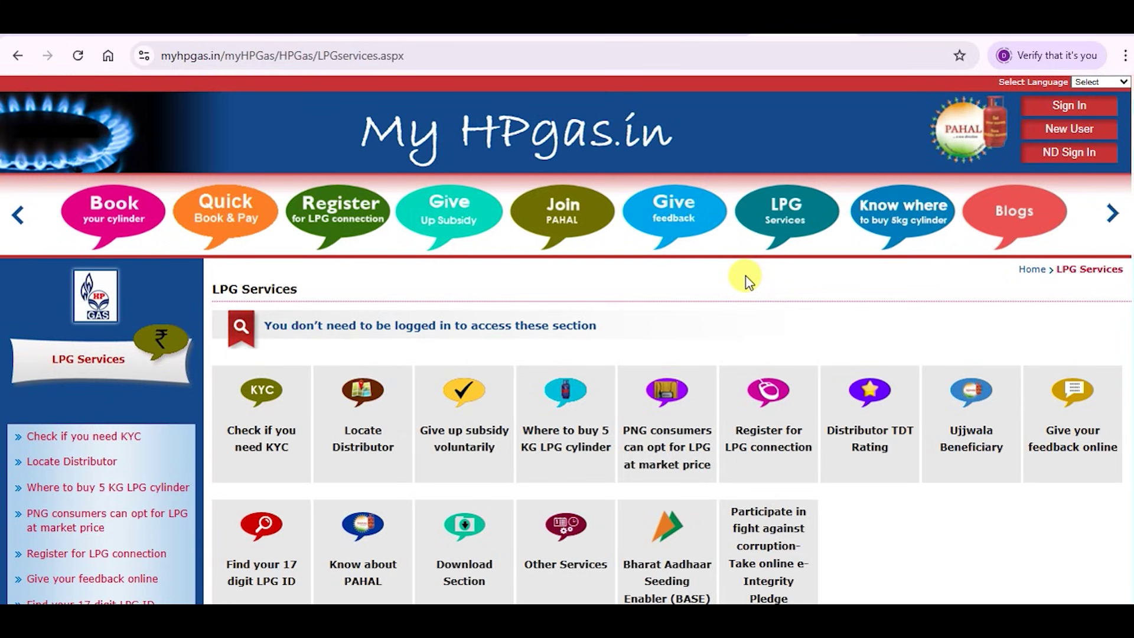
scroll(748, 282, down, 2)
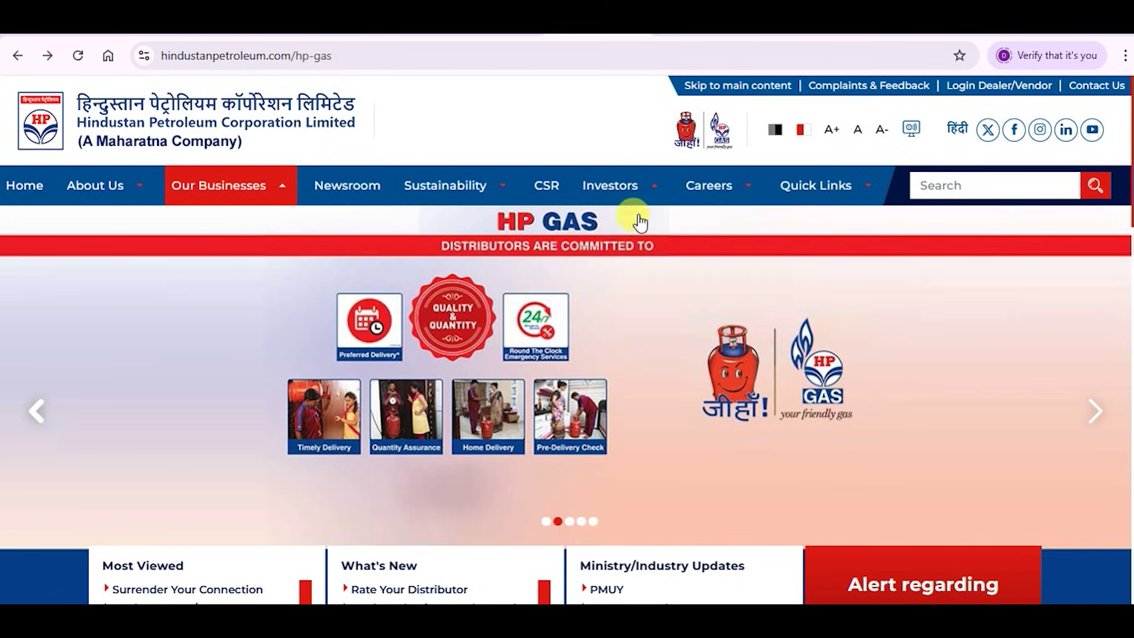
scroll(874, 300, down, 4)
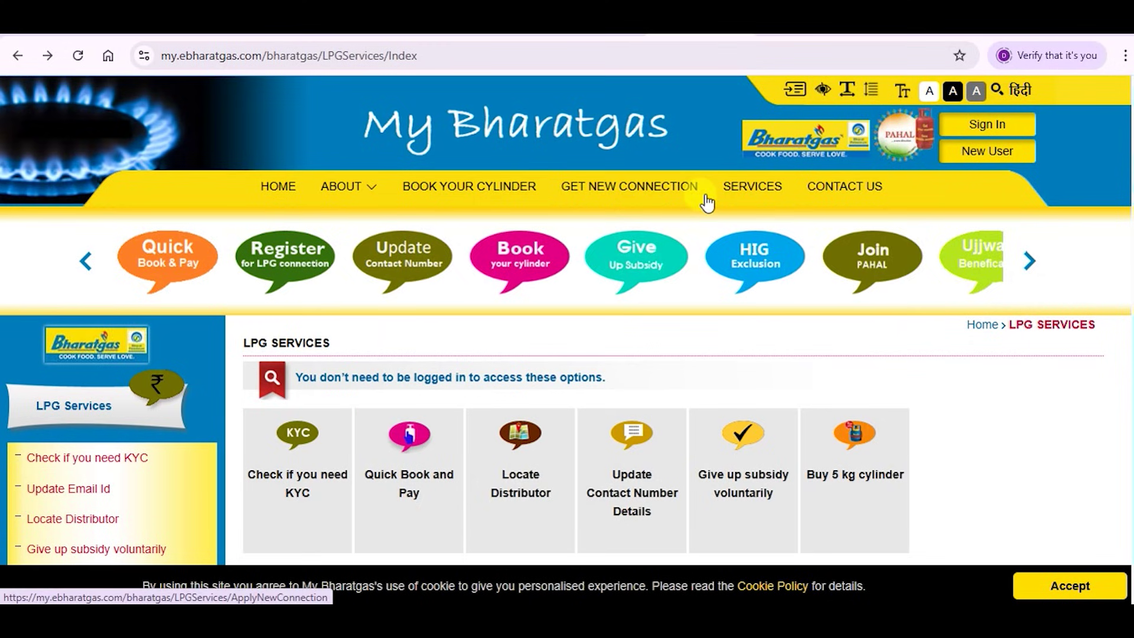
click(790, 25)
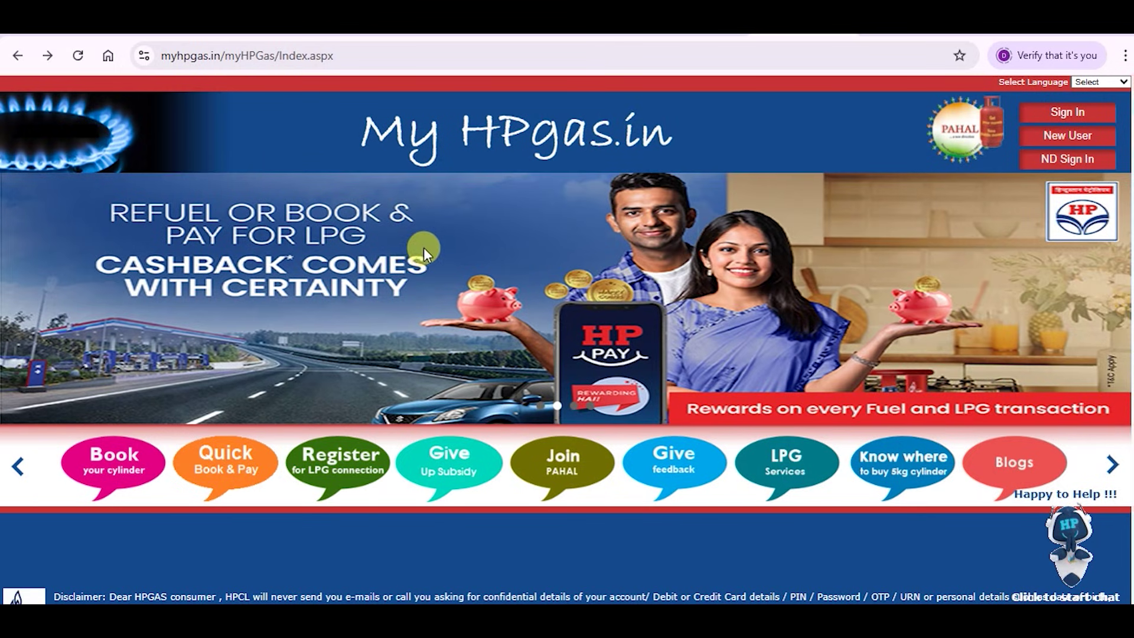
Step: Open the registration page for a new LPG connection from the My HPGas home page
scroll(541, 191, down, 2)
scroll(802, 242, up, 2)
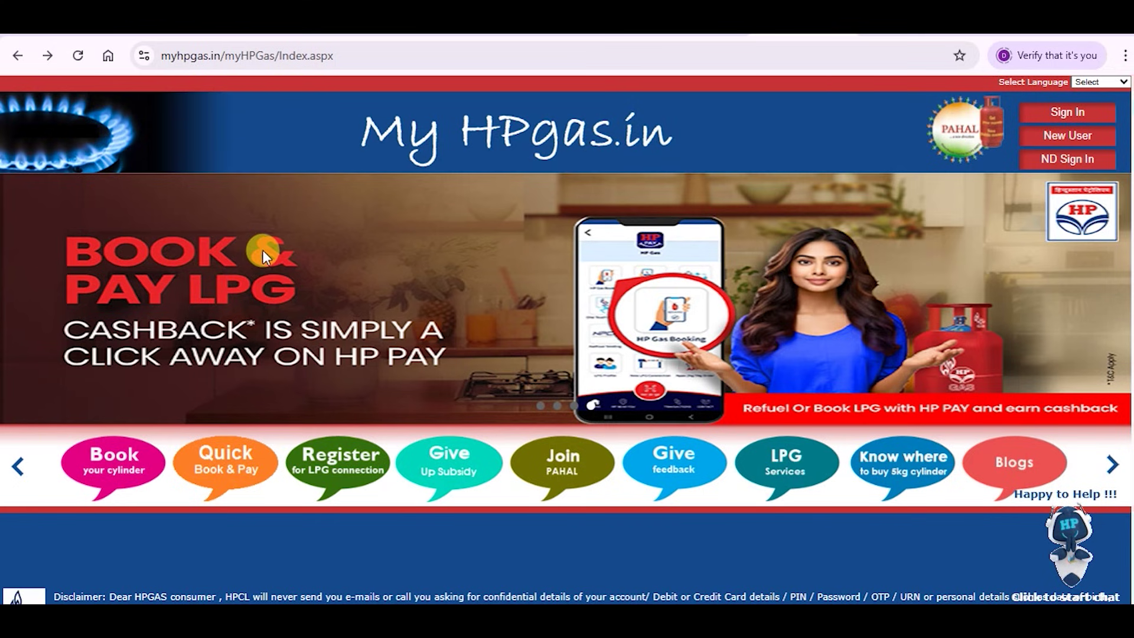
scroll(383, 232, down, 2)
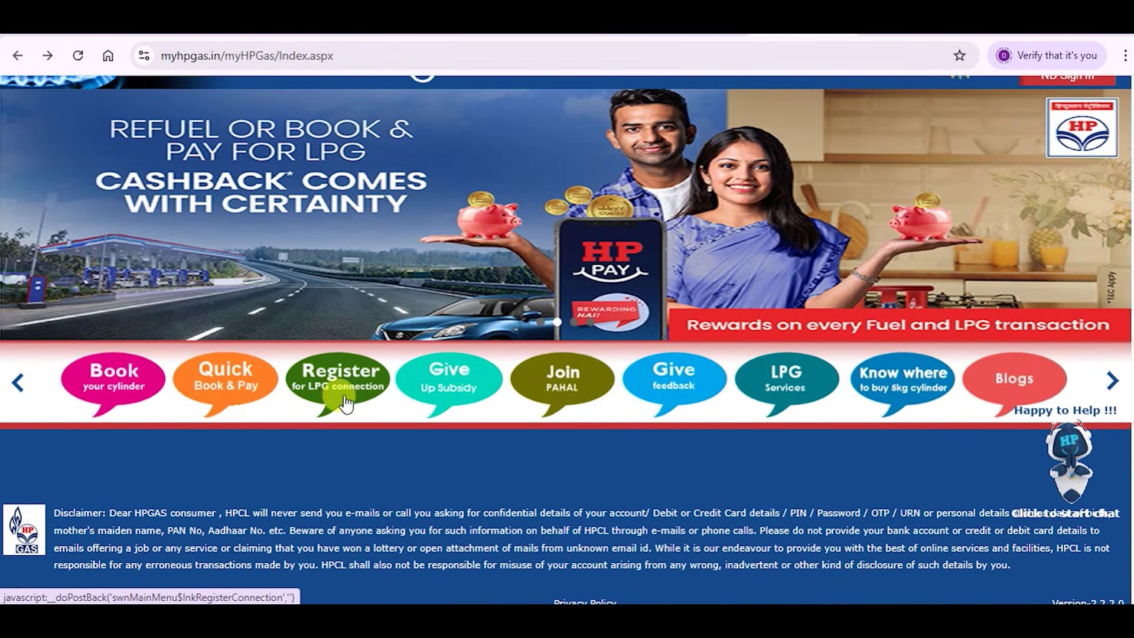
click(335, 391)
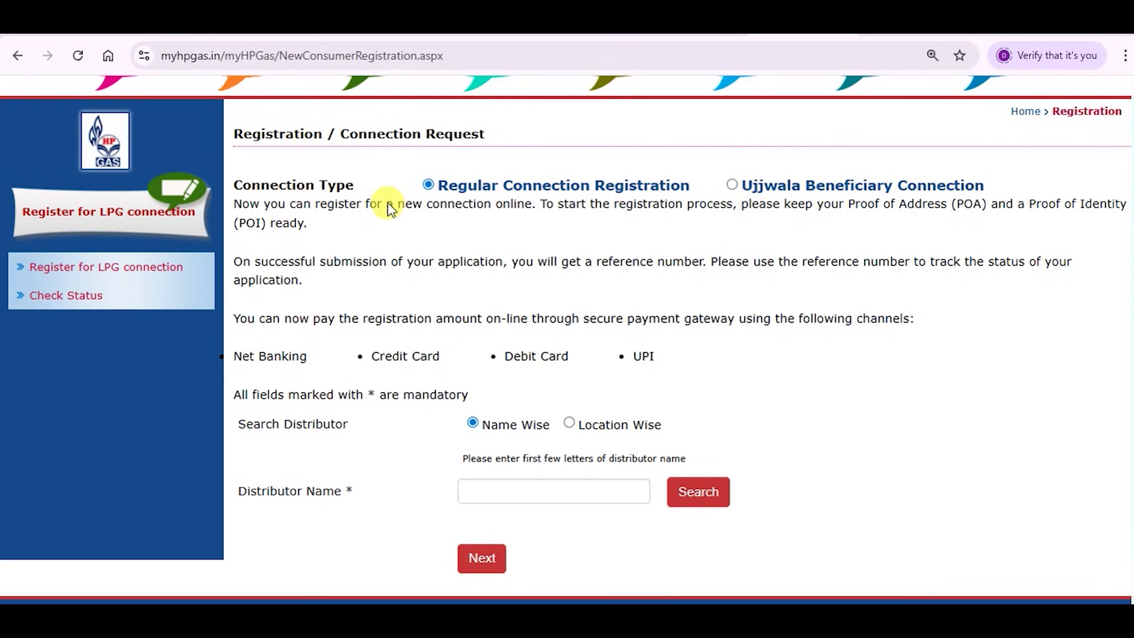
mouse_move(234, 173)
mouse_down()
mouse_move(250, 189)
mouse_move(357, 198)
mouse_up()
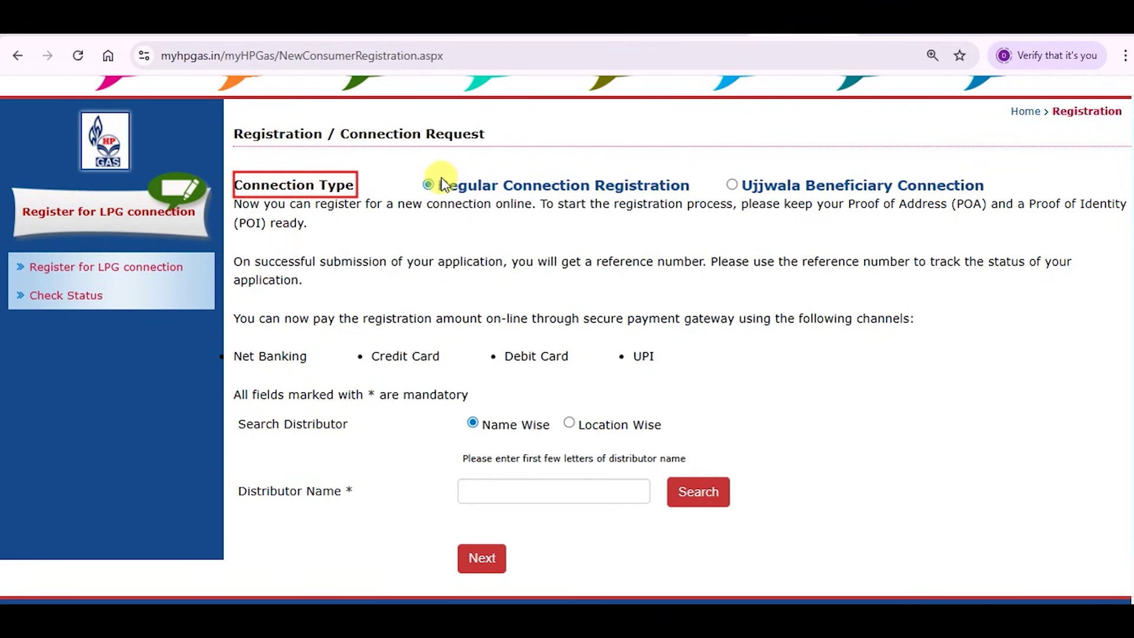
drag(460, 199, 695, 199)
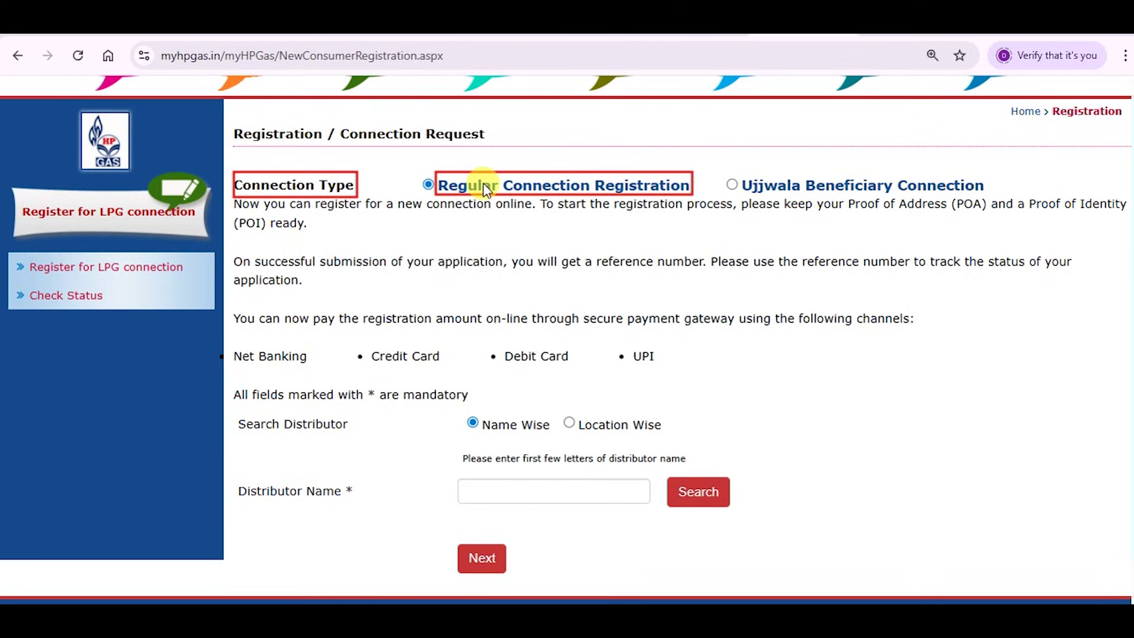
mouse_move(746, 168)
mouse_down()
mouse_move(831, 197)
mouse_move(983, 193)
mouse_up()
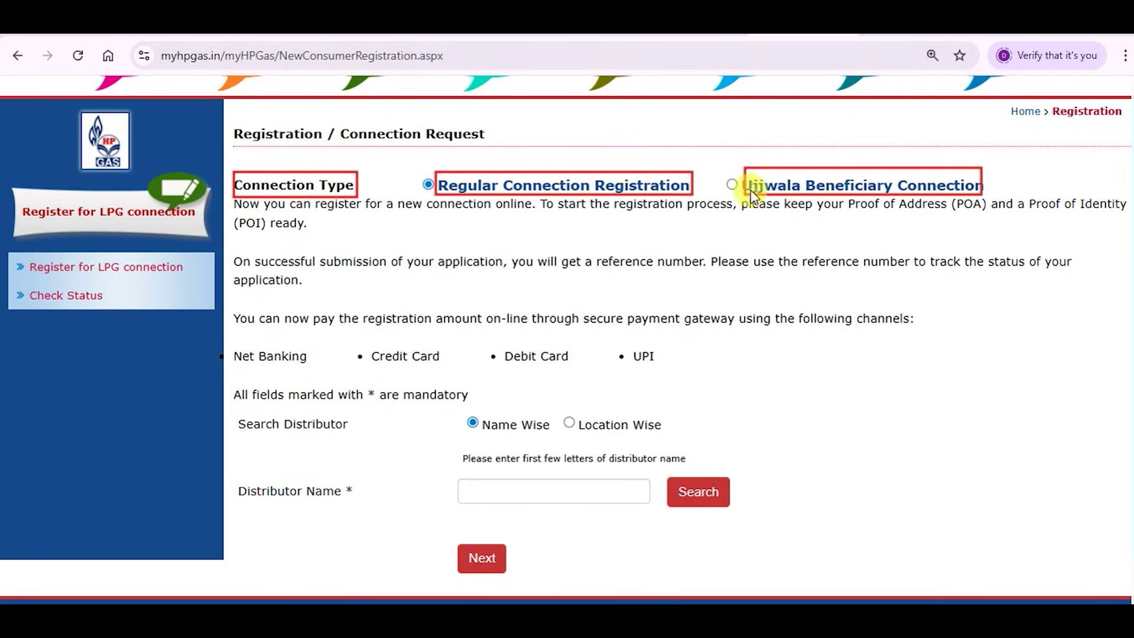
key(Escape)
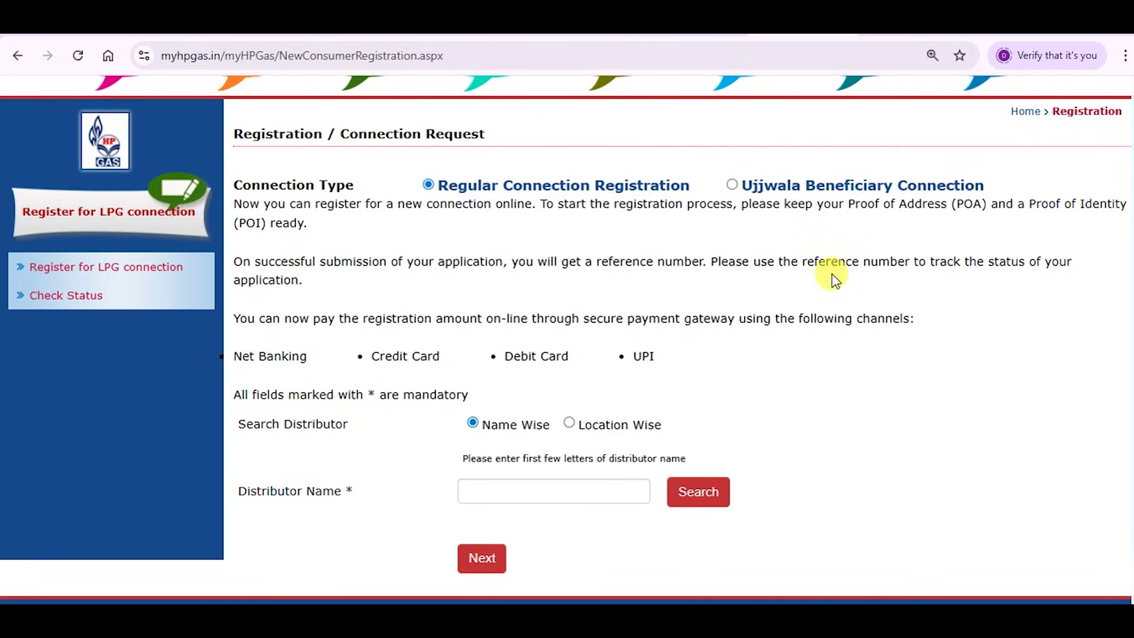
Step: Choose Ujjwala Beneficiary Connection as the connection type and accept the eligibility declaration
click(732, 185)
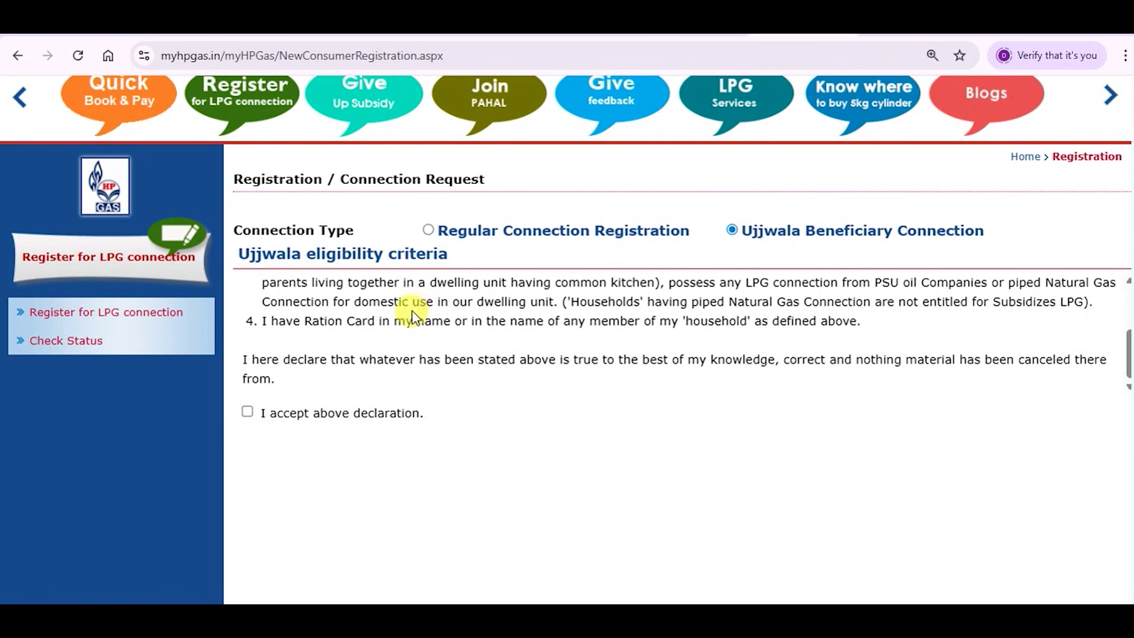
click(247, 413)
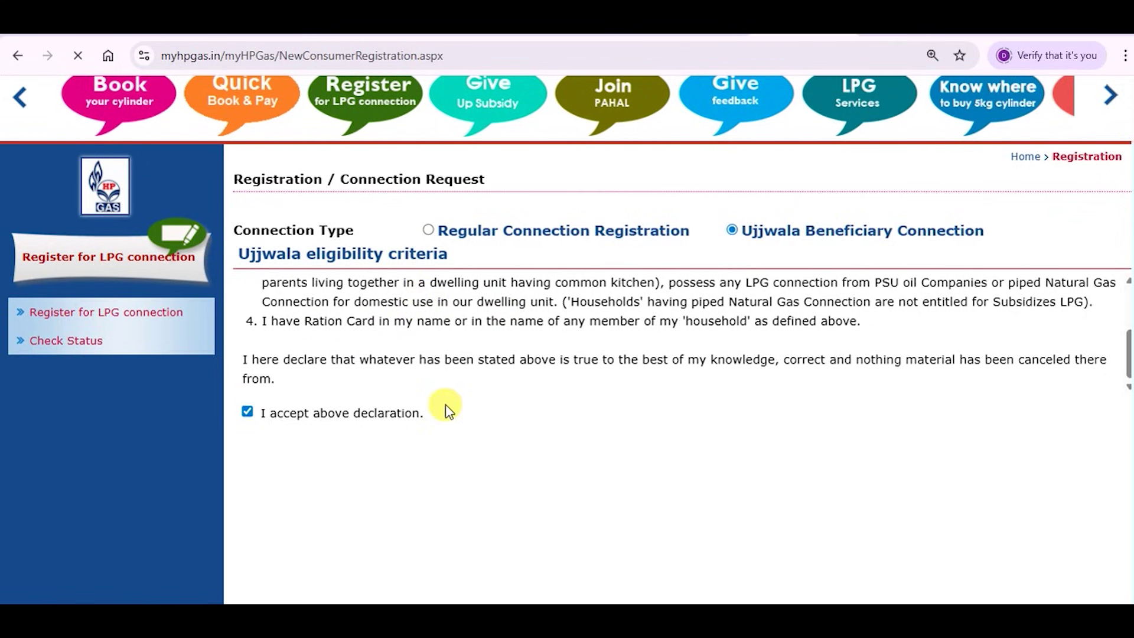
Step: Set the distributor search to Location Wise, with West Bengal as the state and SOUTH 24 PARGAN as the district
scroll(514, 381, down, 3)
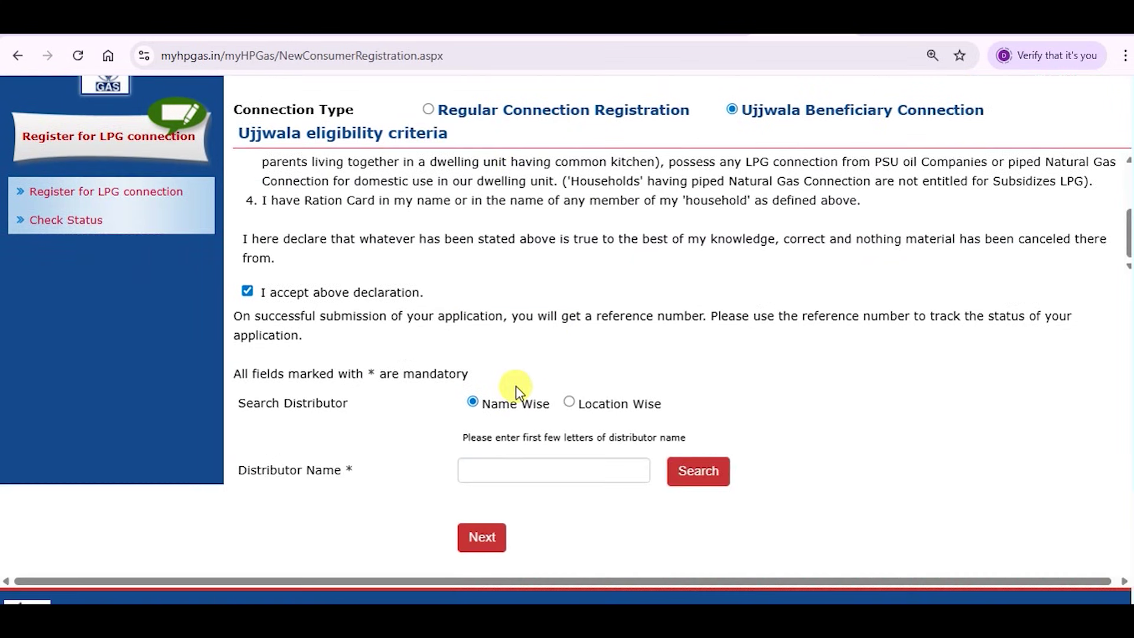
scroll(516, 390, down, 2)
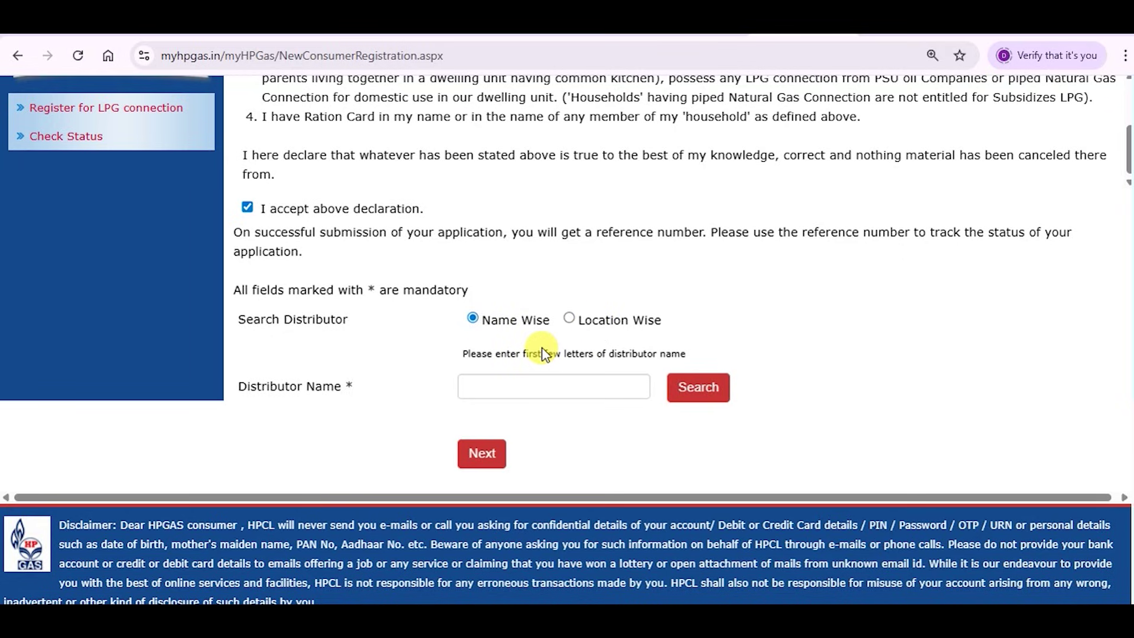
click(533, 389)
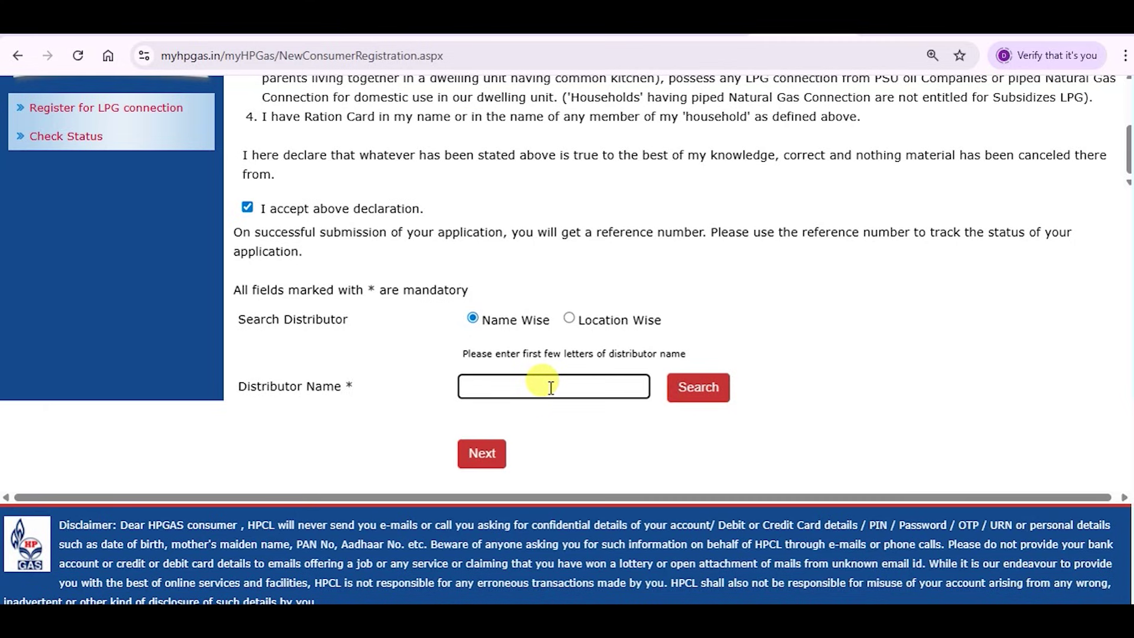
click(569, 320)
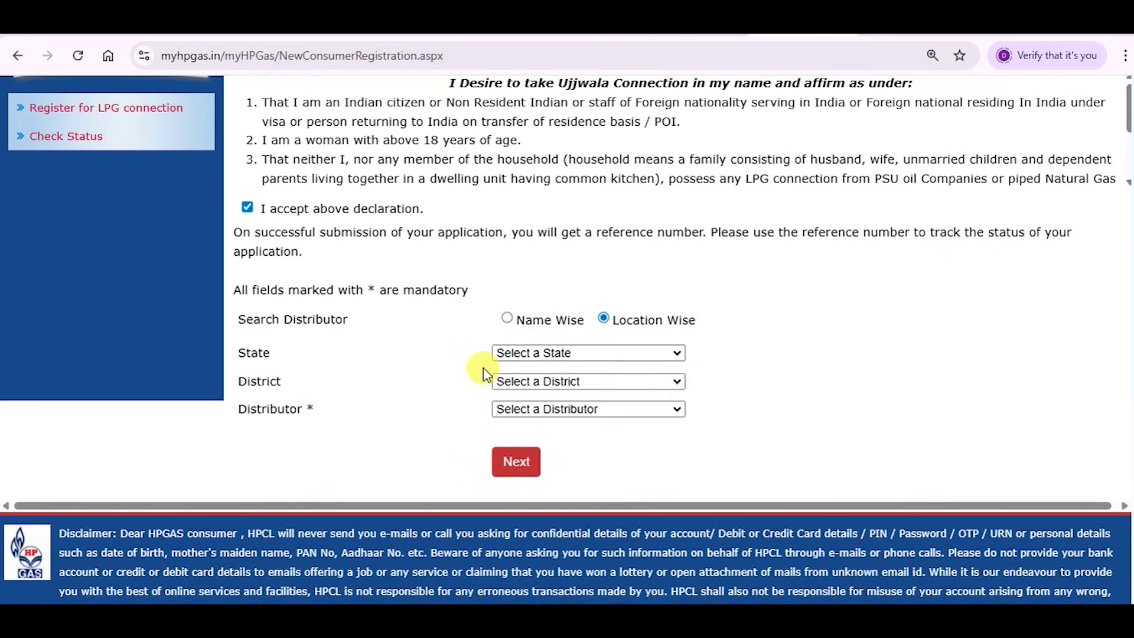
click(537, 354)
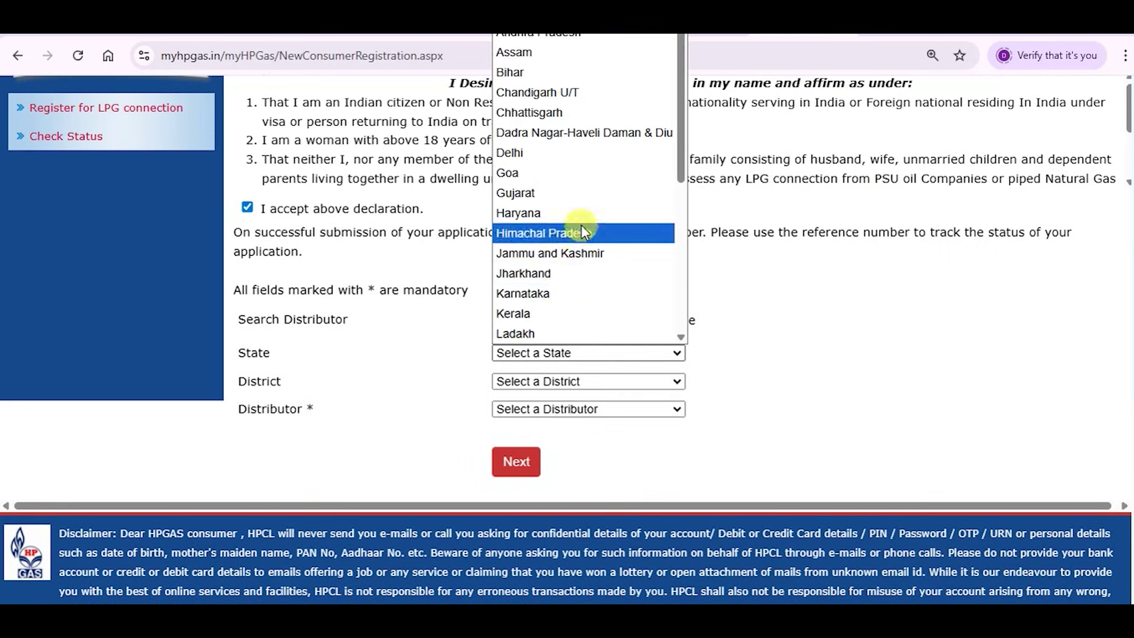
scroll(581, 225, down, 5)
click(544, 329)
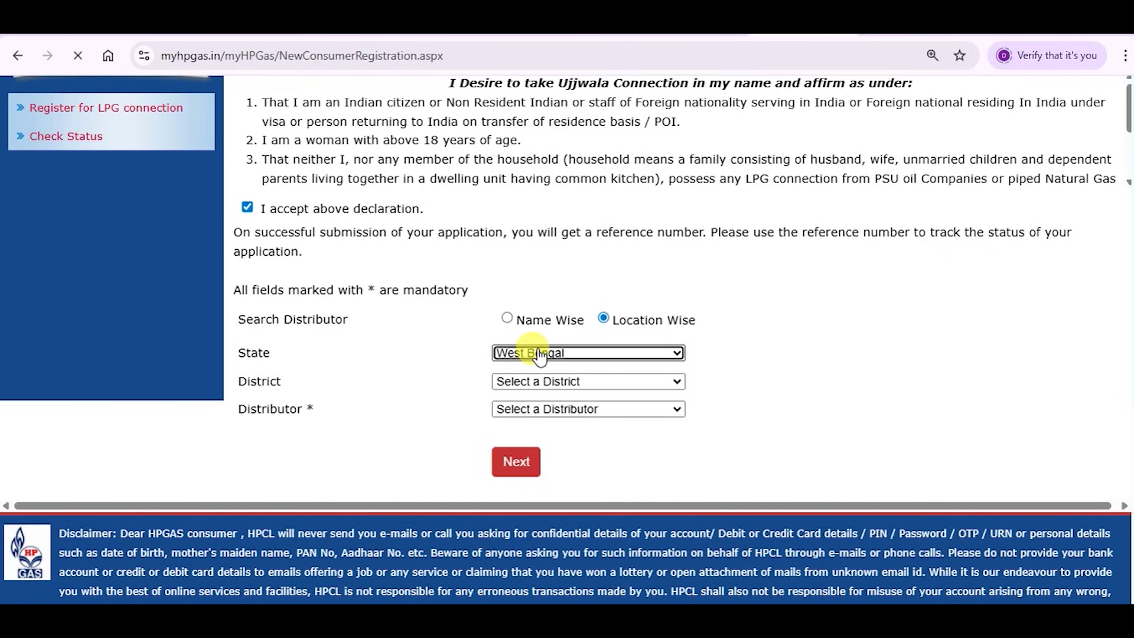
click(530, 320)
scroll(578, 177, down, 3)
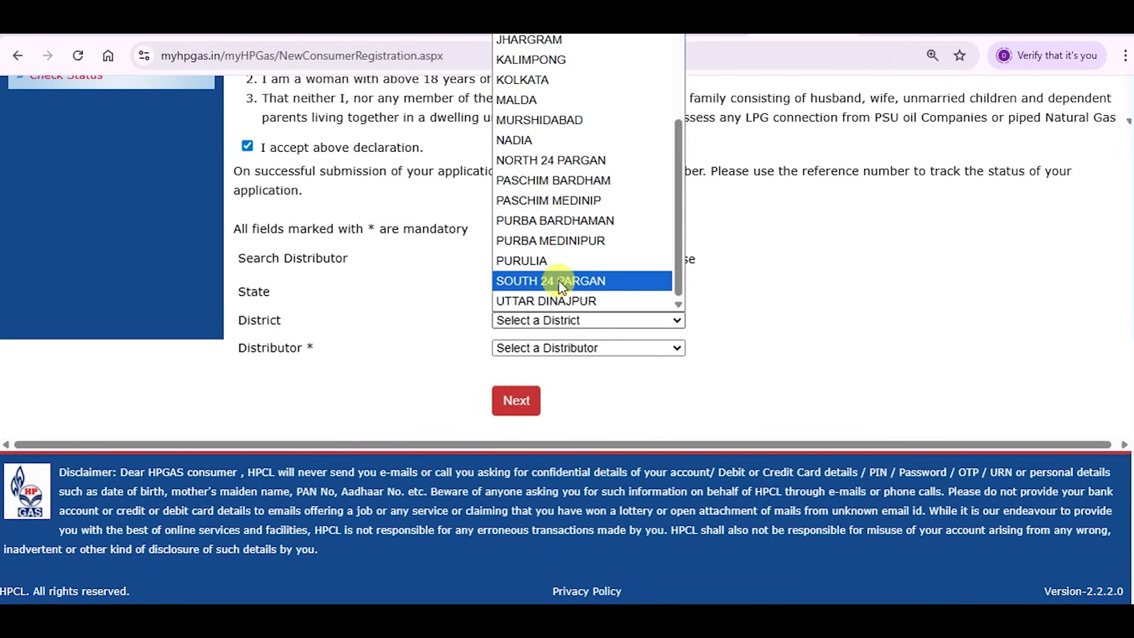
click(560, 281)
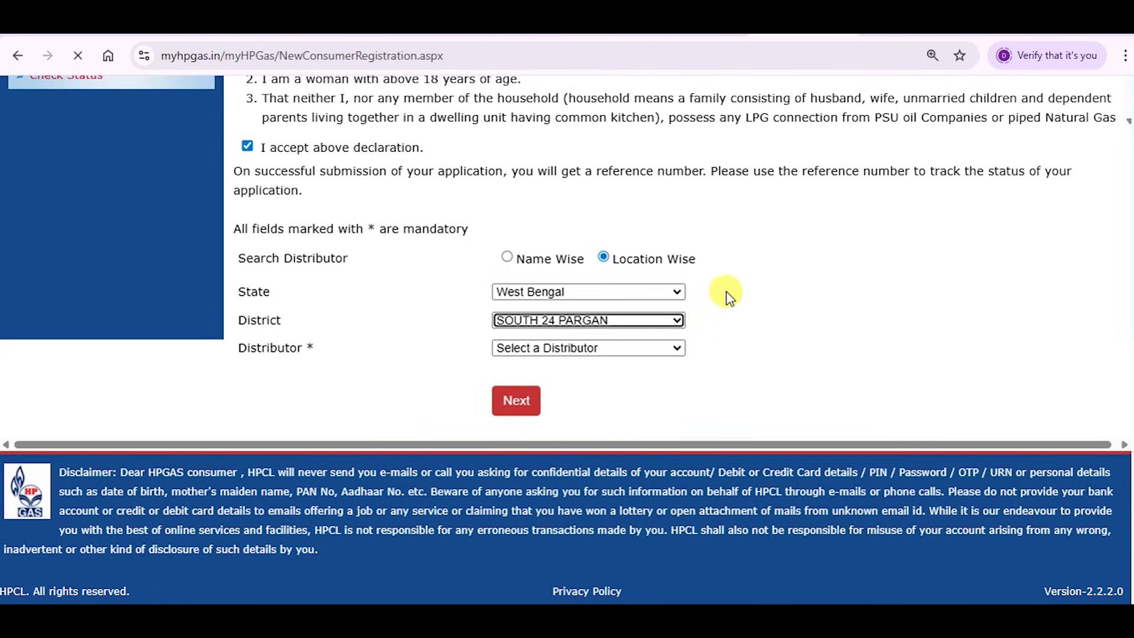
Step: Select MA KAMALA HPGAS GRAMIN VITRAK as the distributor and continue to the Ujjwala KYC application form
click(573, 353)
scroll(597, 189, down, 3)
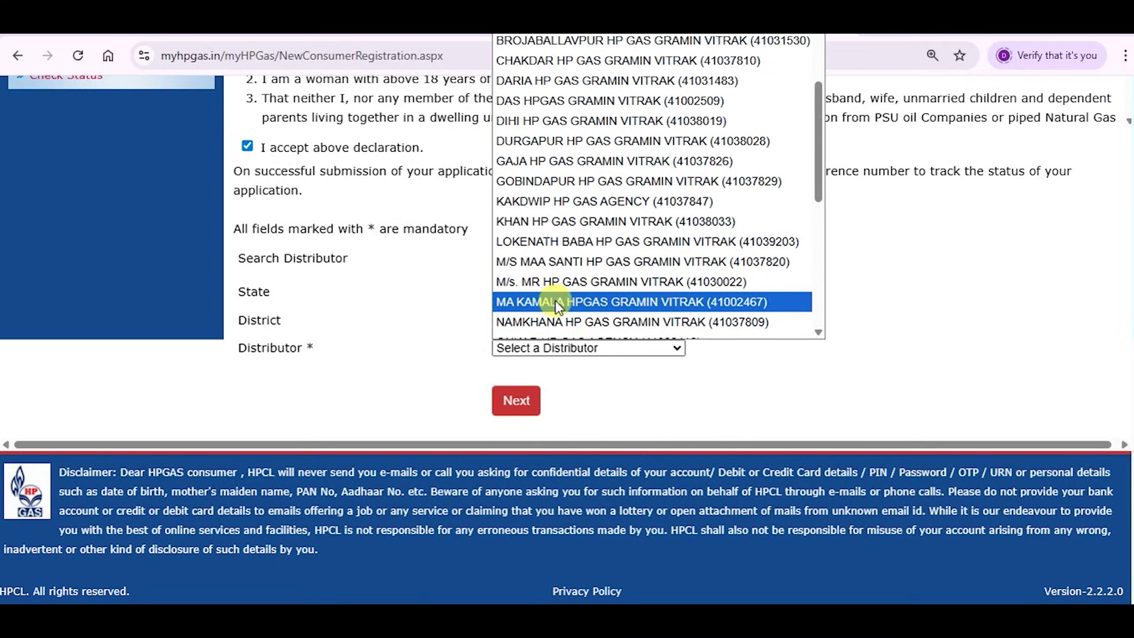
click(576, 302)
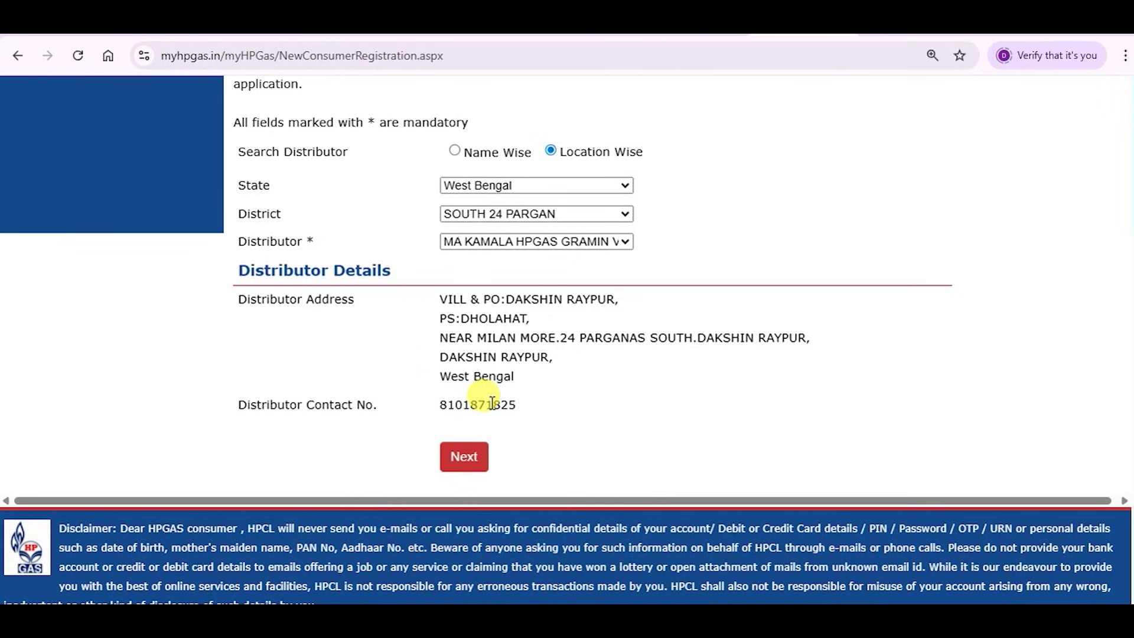
click(465, 458)
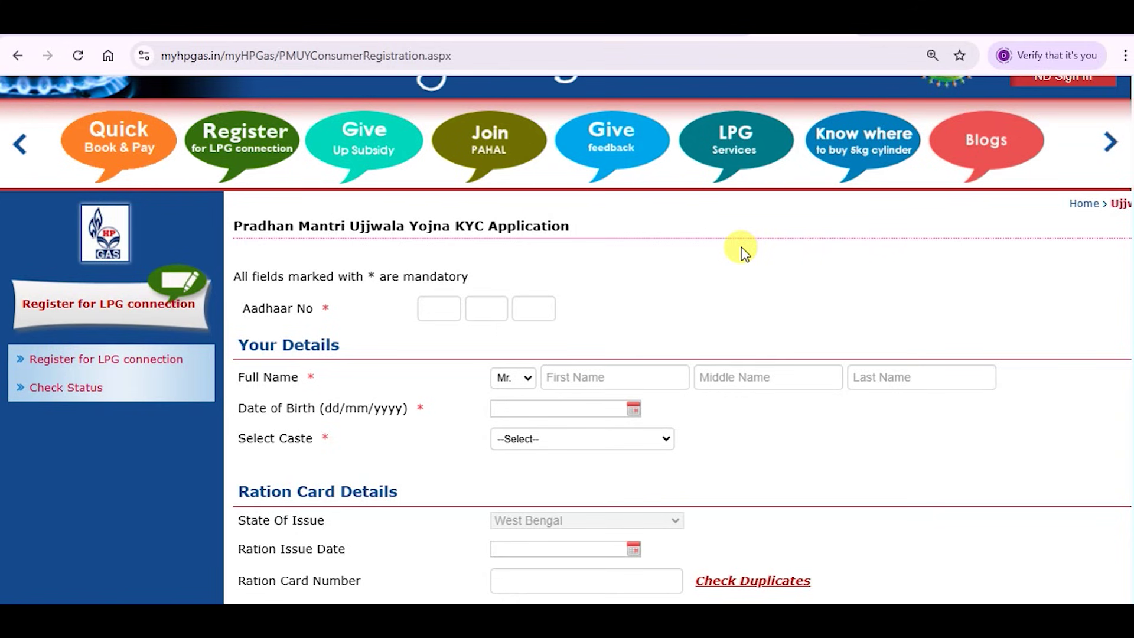
Step: Review the Aadhaar number, full name, date of birth and caste fields of the Ujjwala KYC application
scroll(731, 248, down, 4)
scroll(727, 241, up, 4)
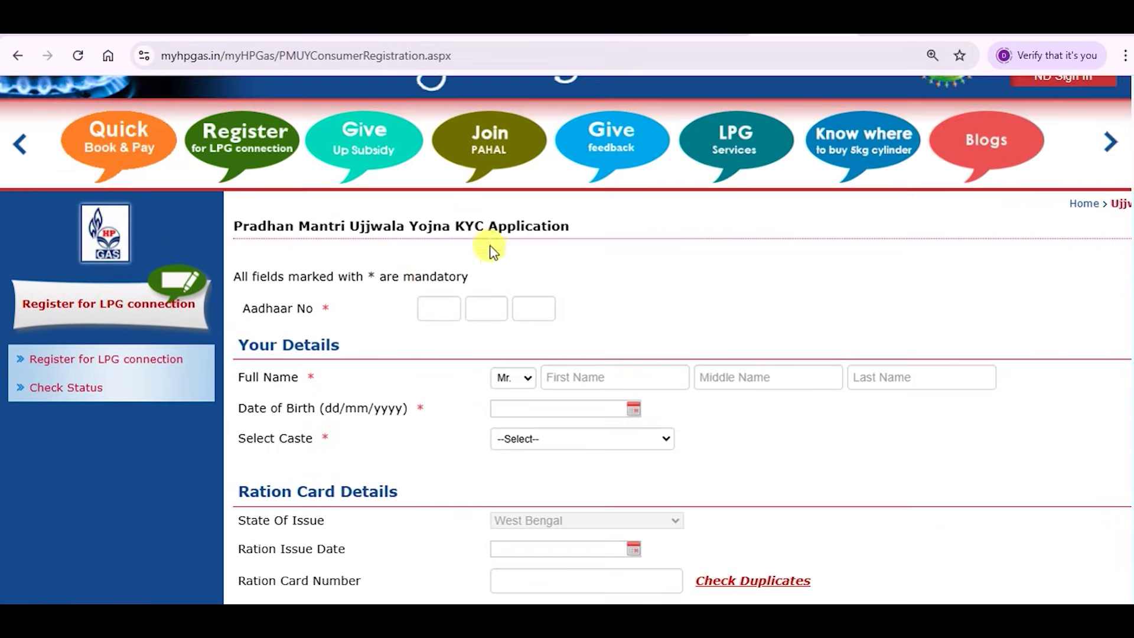
click(430, 308)
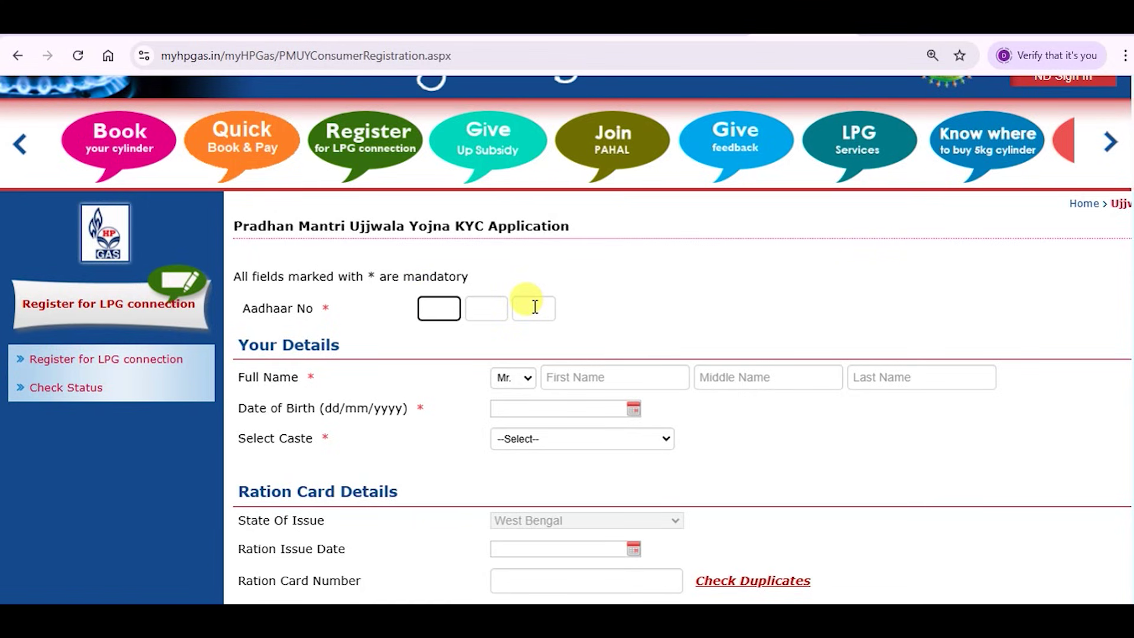
drag(236, 334, 335, 358)
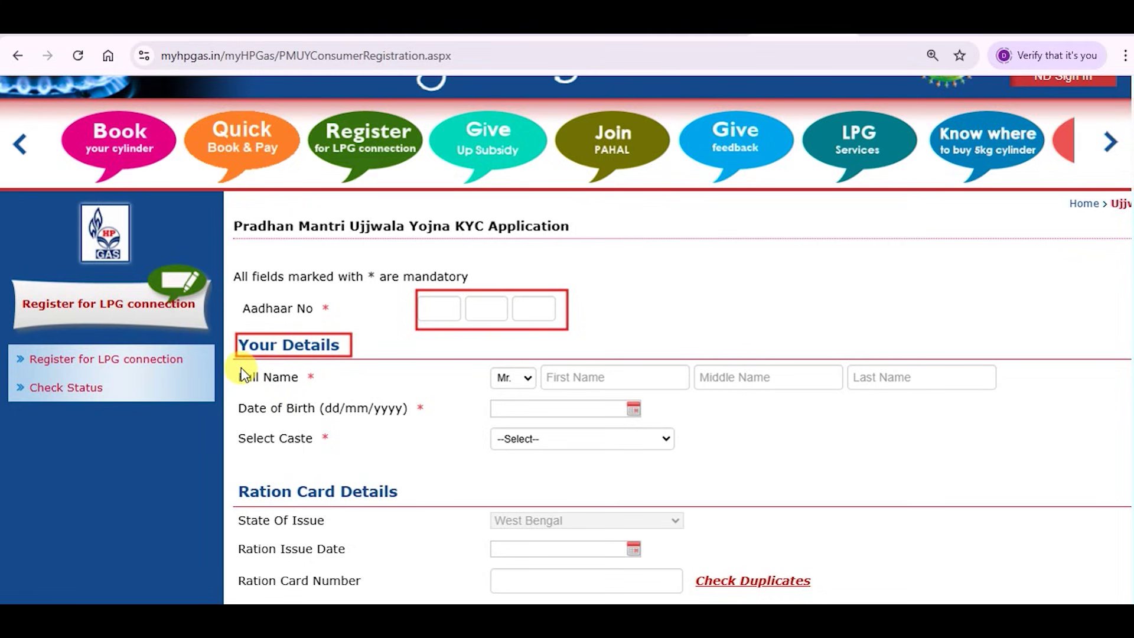
drag(260, 379, 312, 388)
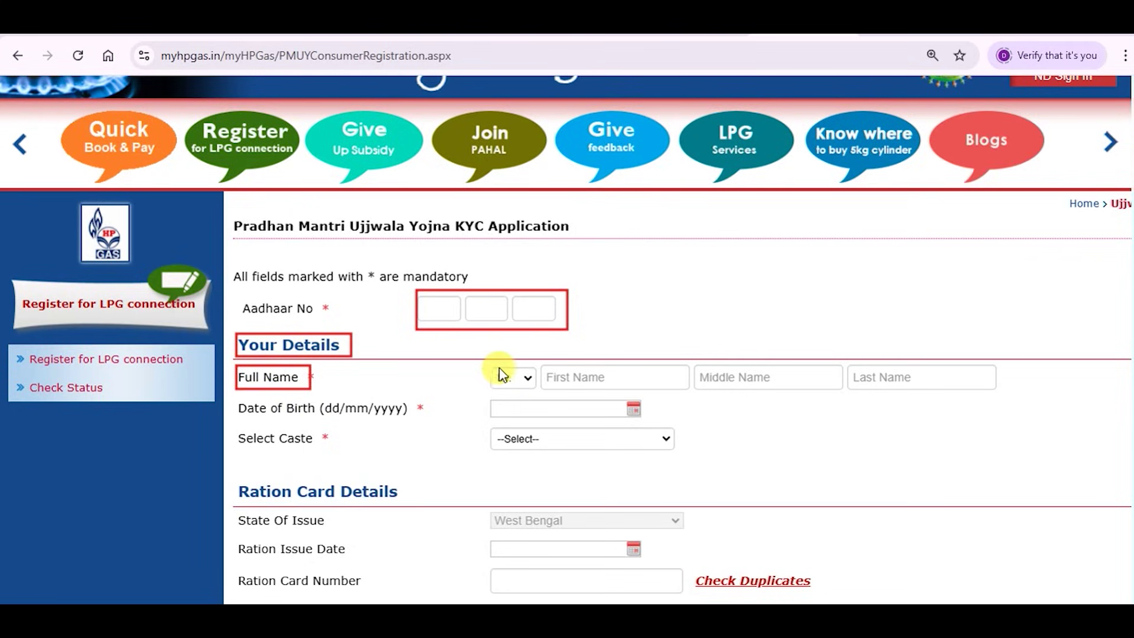
mouse_move(505, 373)
mouse_down()
mouse_move(523, 385)
mouse_move(578, 378)
mouse_up()
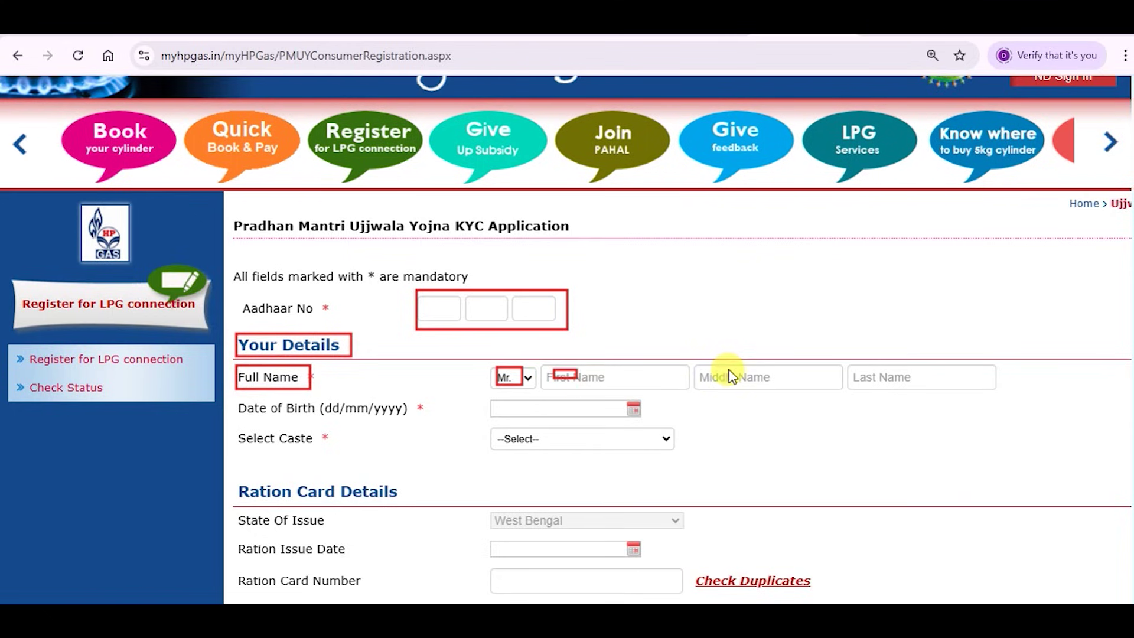
drag(746, 377, 752, 381)
drag(864, 367, 896, 387)
drag(233, 395, 313, 412)
drag(636, 410, 644, 414)
drag(524, 401, 549, 410)
drag(240, 429, 319, 449)
drag(503, 430, 538, 446)
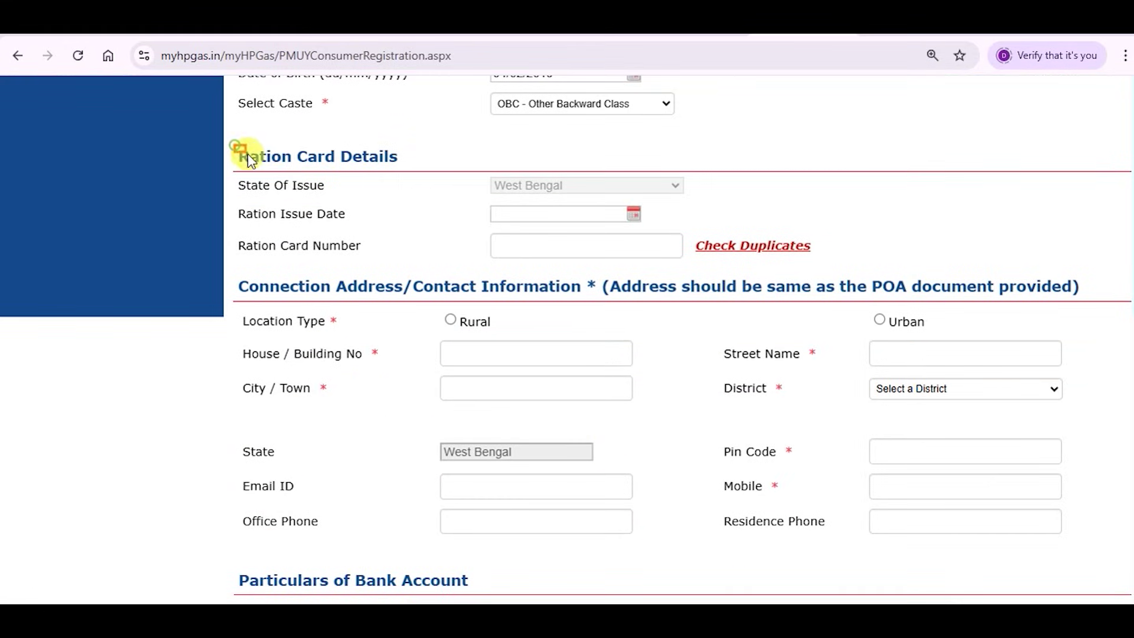
Step: Review the state, issue date and number fields of the ration card section and the location type field
drag(234, 145, 402, 169)
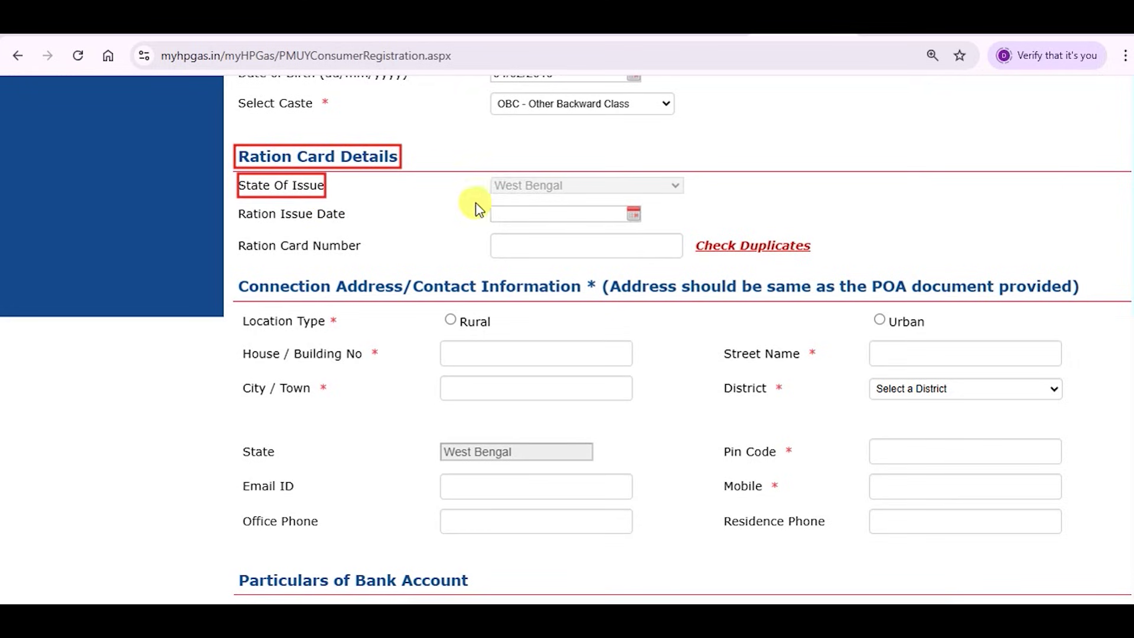
drag(500, 176, 533, 193)
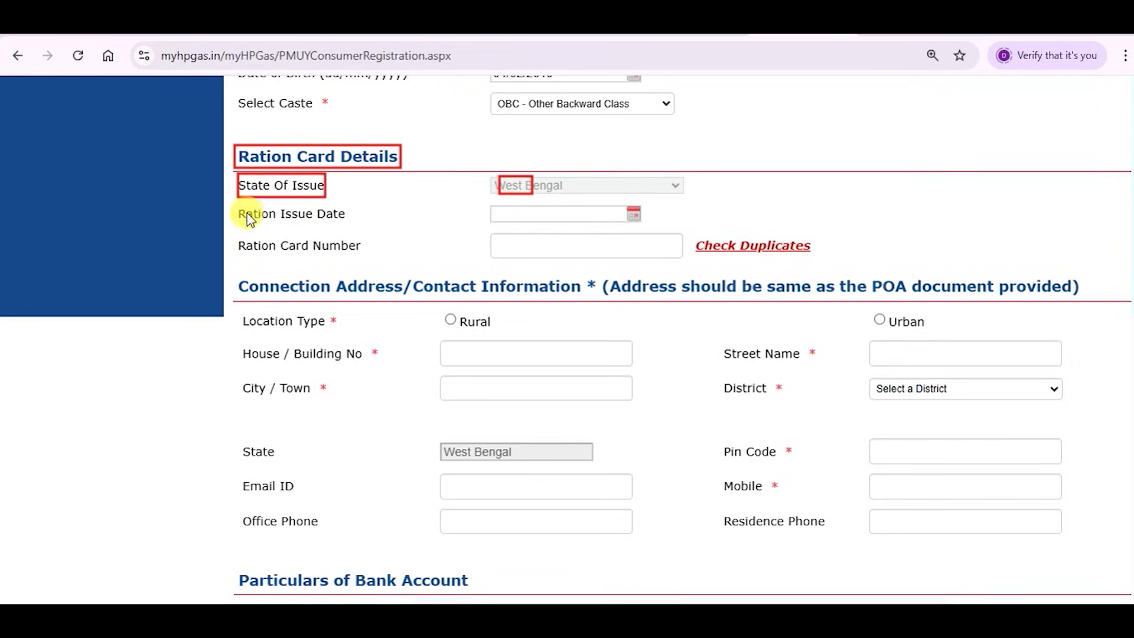
drag(238, 202, 348, 225)
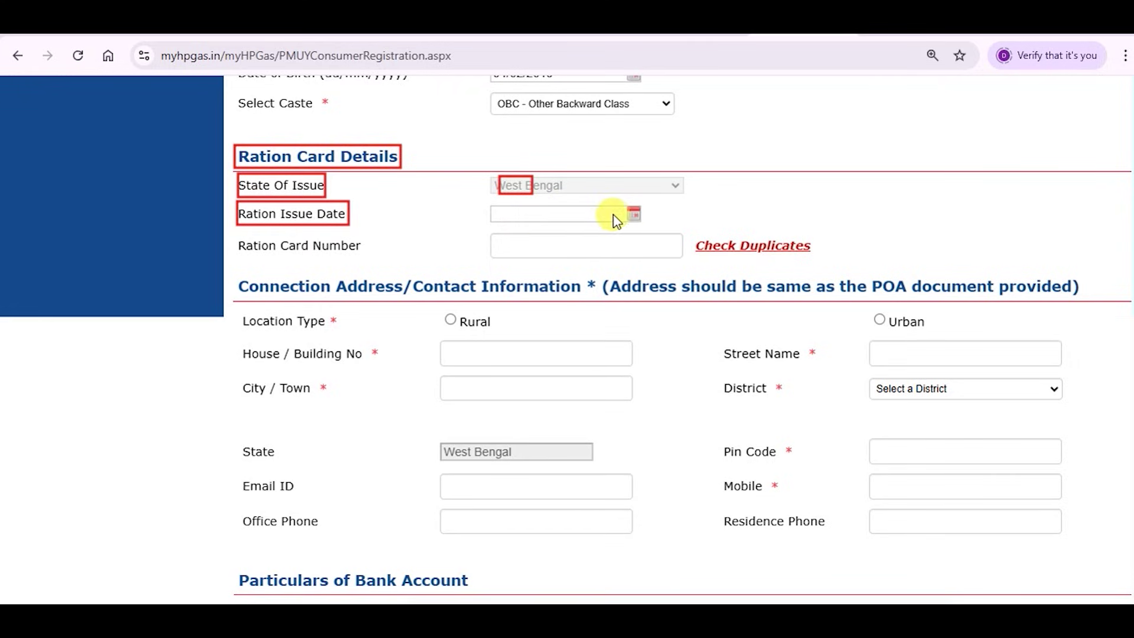
drag(621, 203, 644, 225)
drag(509, 208, 540, 224)
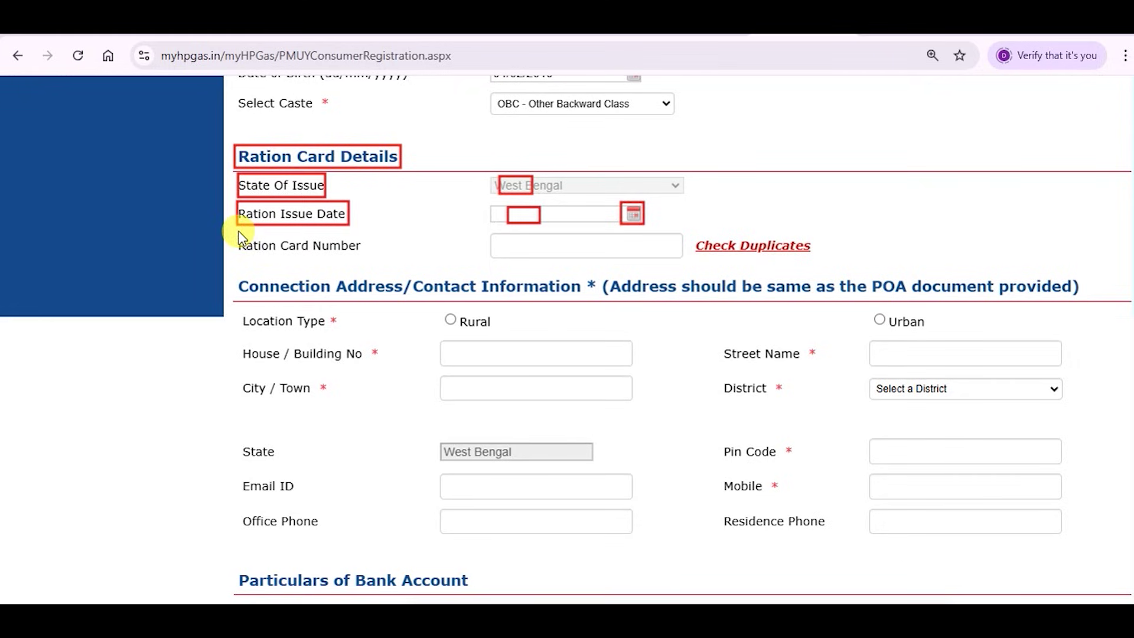
drag(294, 256, 362, 256)
drag(518, 239, 555, 258)
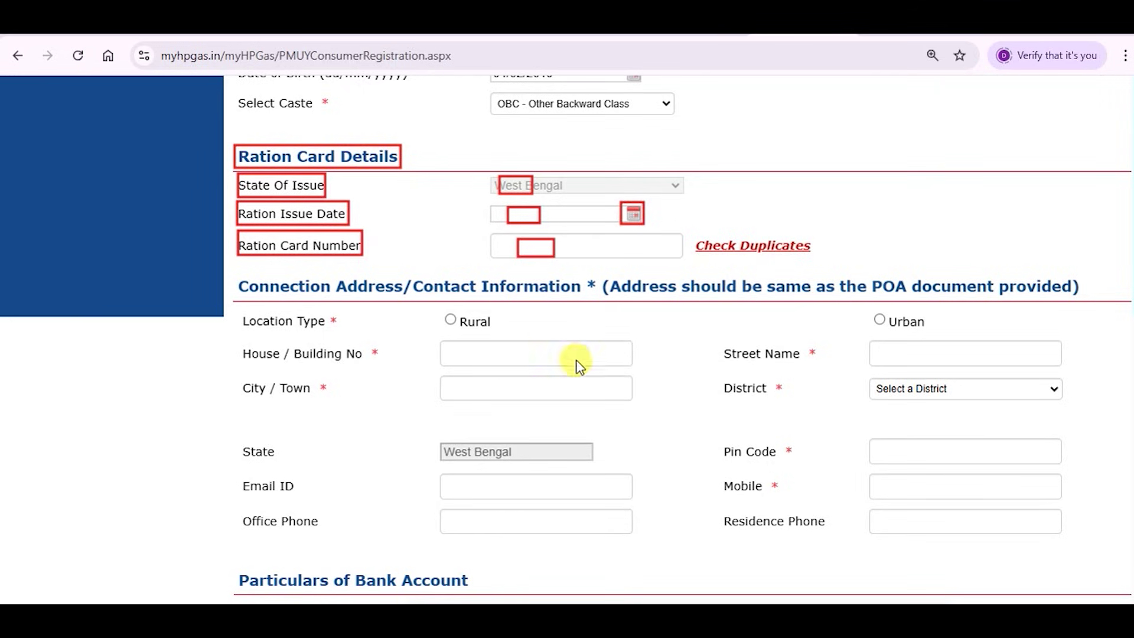
drag(243, 309, 323, 333)
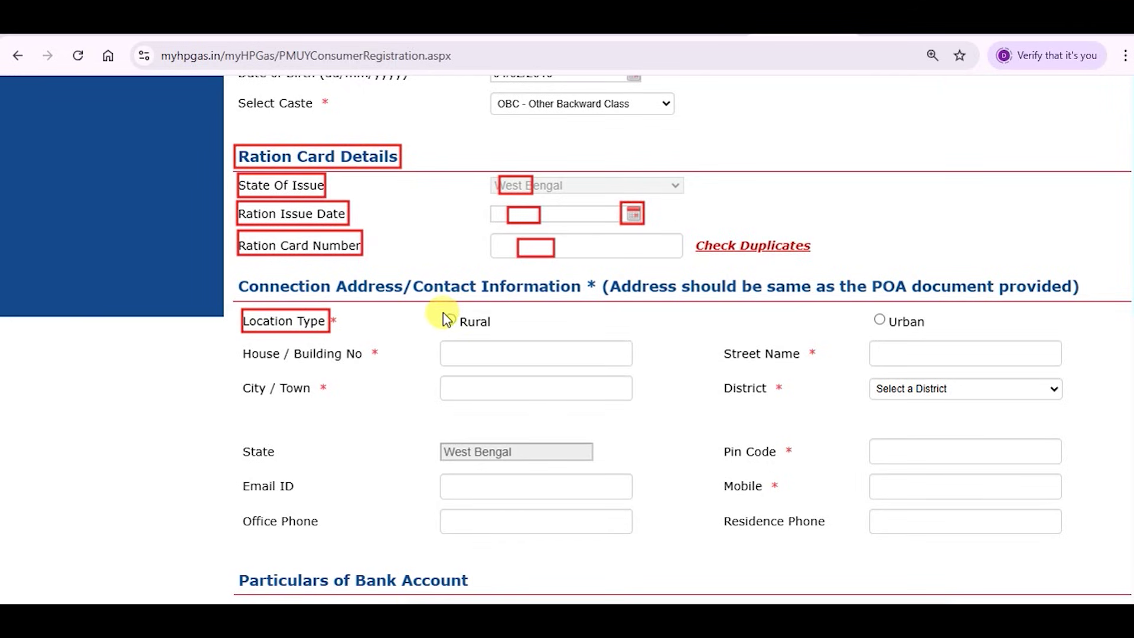
Step: Review the Rural and Urban options for the location type of the connection address
drag(484, 332, 497, 333)
drag(869, 307, 938, 337)
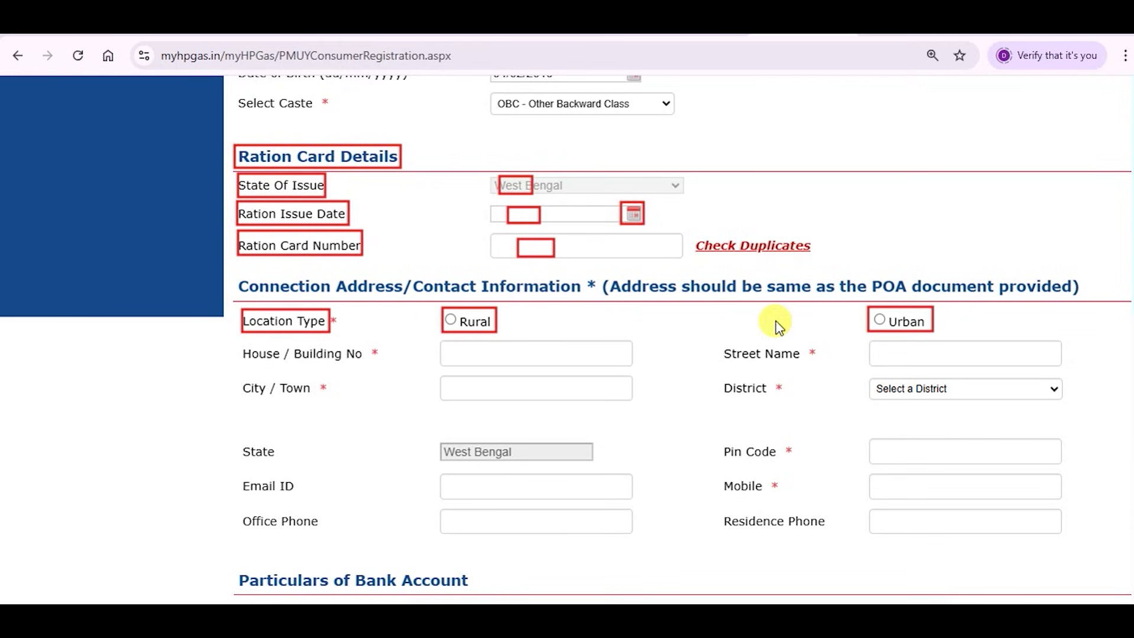
drag(443, 307, 473, 332)
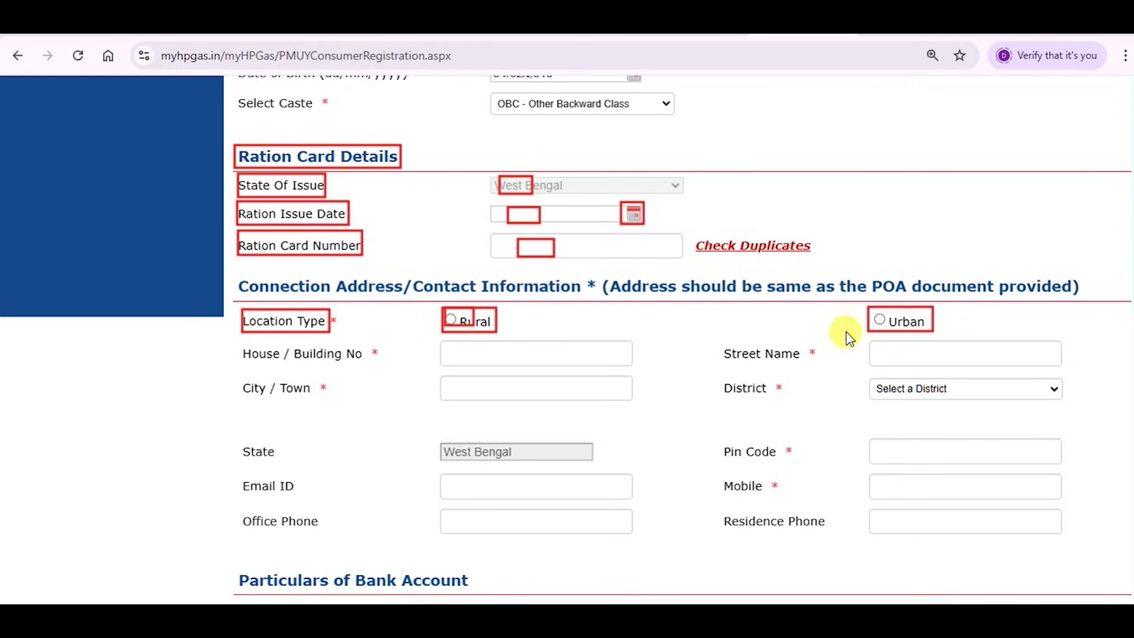
drag(872, 309, 890, 328)
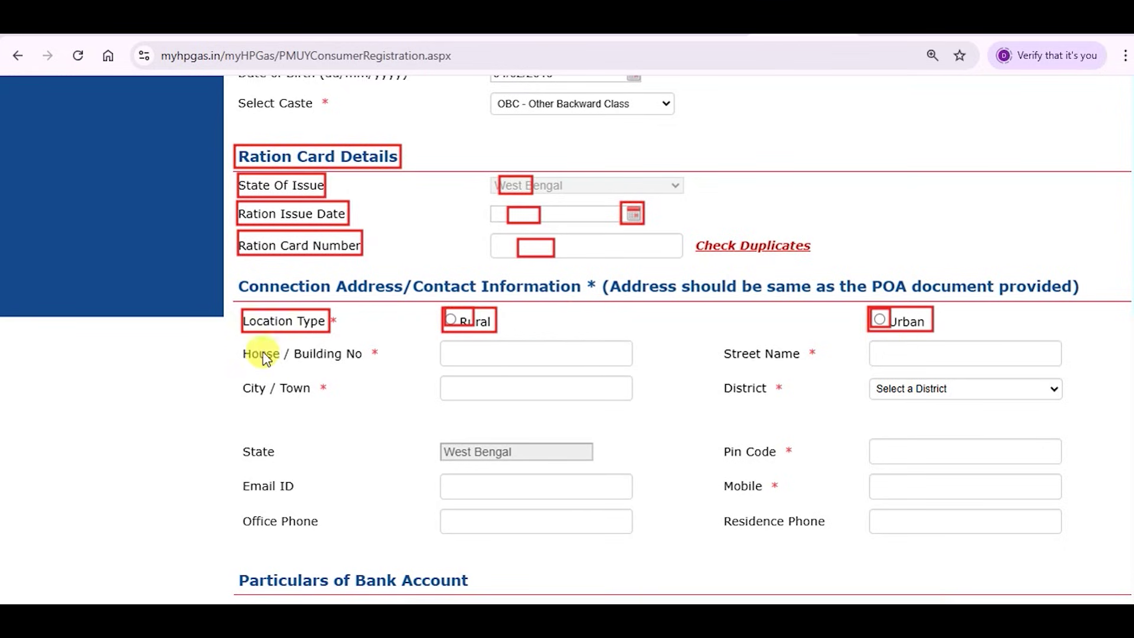
Step: Review the house or building number, street name, city and district fields of the connection address
mouse_move(238, 344)
mouse_down()
mouse_move(283, 369)
mouse_move(361, 368)
mouse_up()
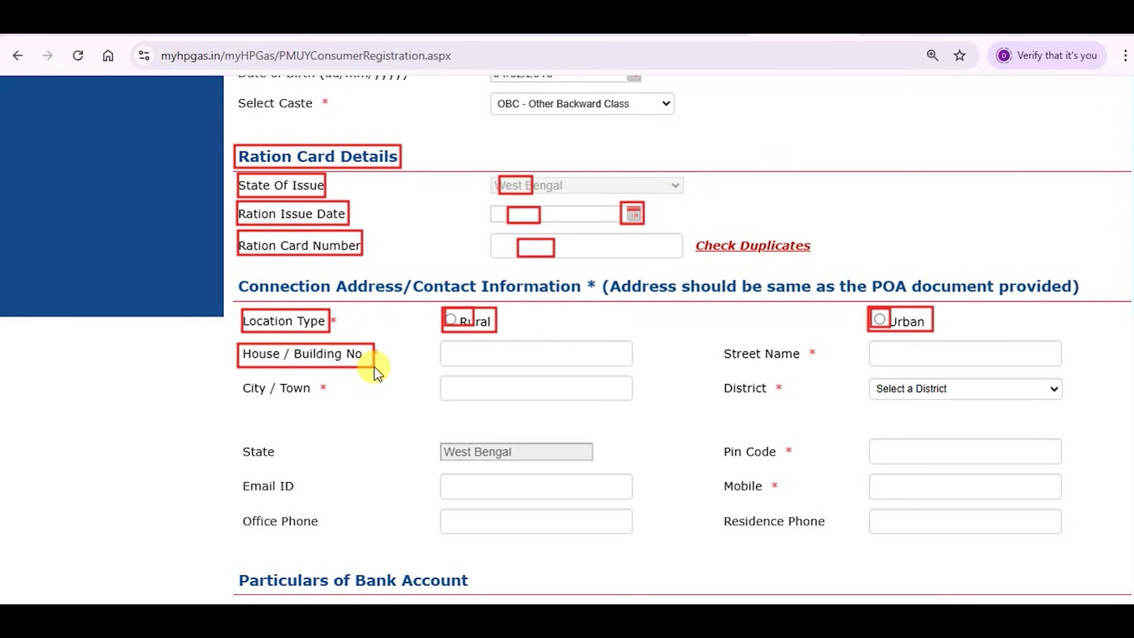
drag(451, 345, 479, 359)
drag(722, 343, 811, 369)
drag(881, 347, 905, 360)
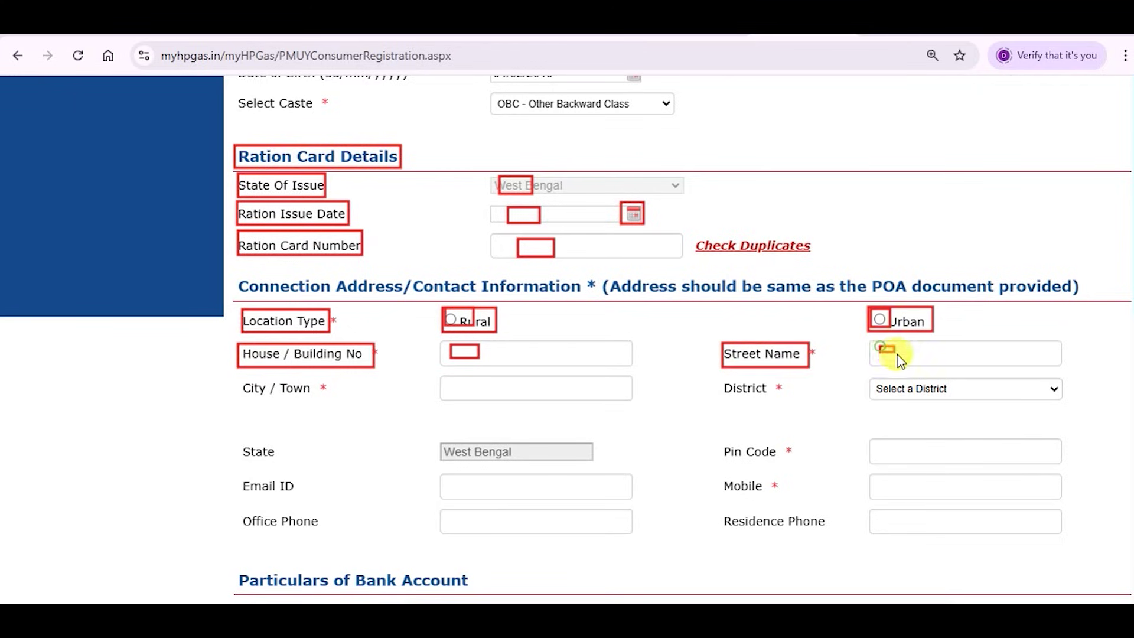
mouse_move(240, 376)
mouse_down()
mouse_move(255, 392)
mouse_move(326, 403)
mouse_up()
drag(451, 378, 494, 396)
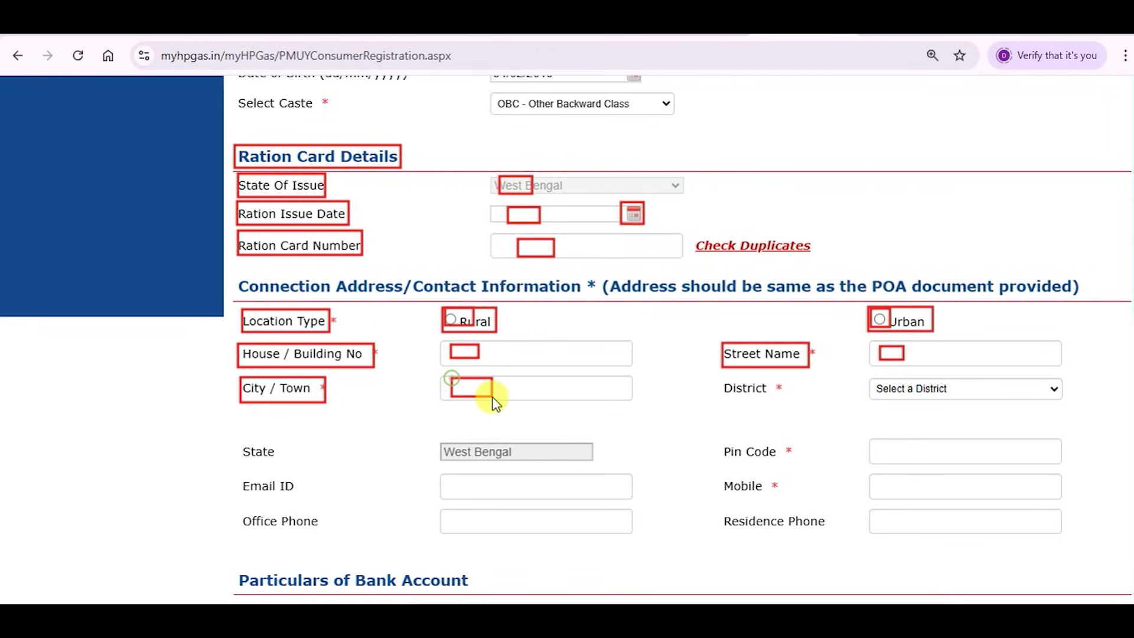
mouse_move(880, 381)
mouse_down()
mouse_move(901, 398)
mouse_move(960, 399)
mouse_up()
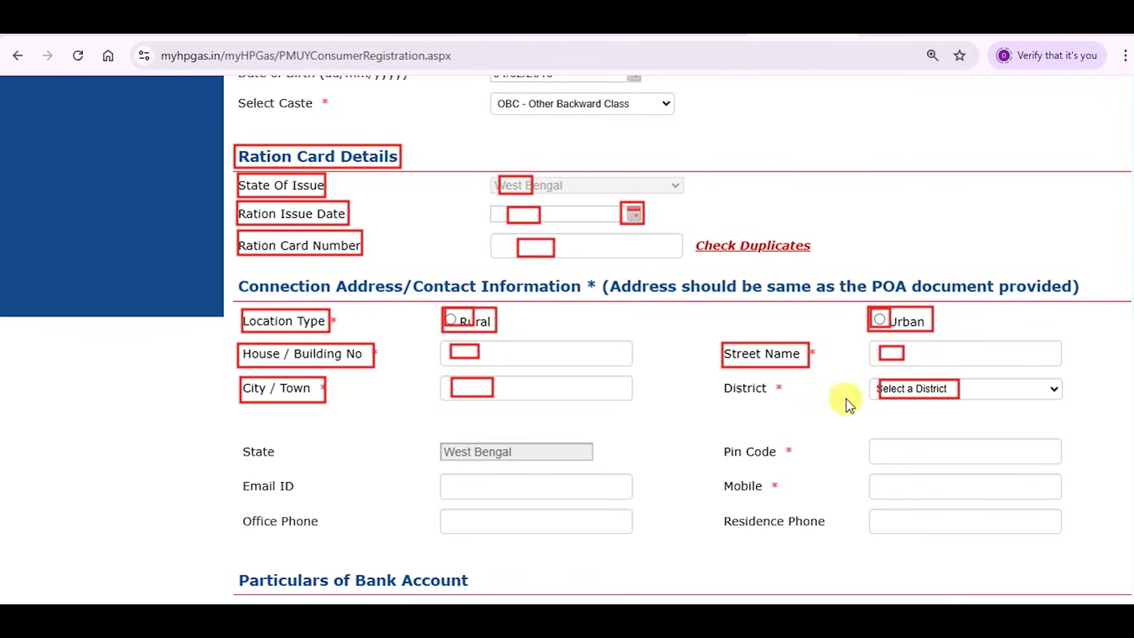
Step: Review the state, pin code, email ID and mobile fields of the contact information
drag(240, 439, 284, 456)
drag(481, 445, 504, 457)
drag(721, 438, 779, 462)
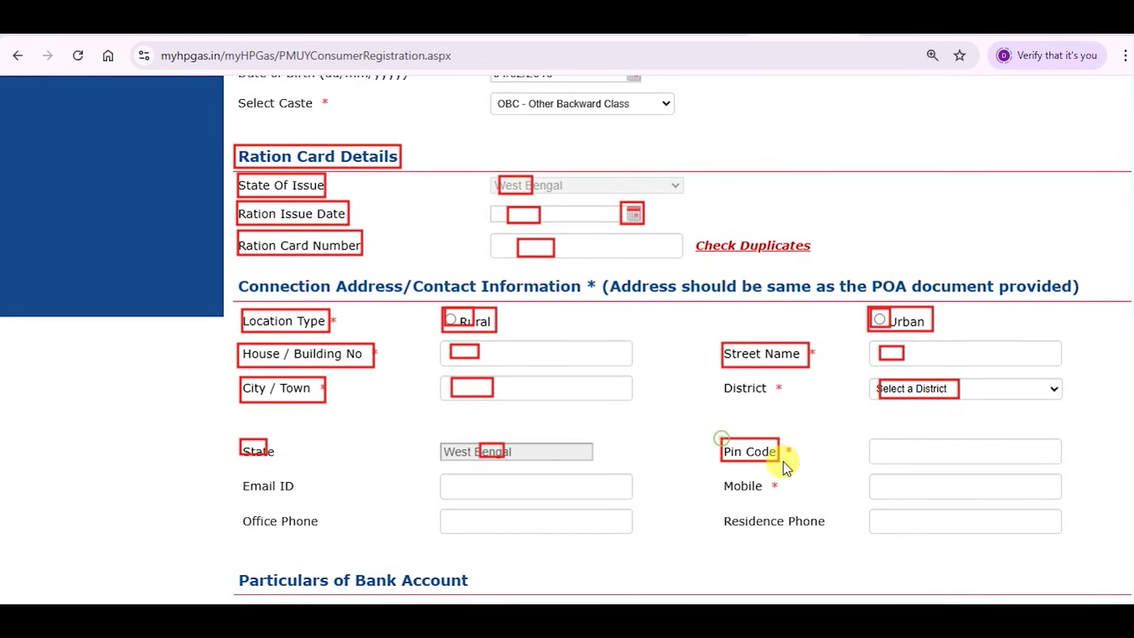
drag(877, 439, 902, 455)
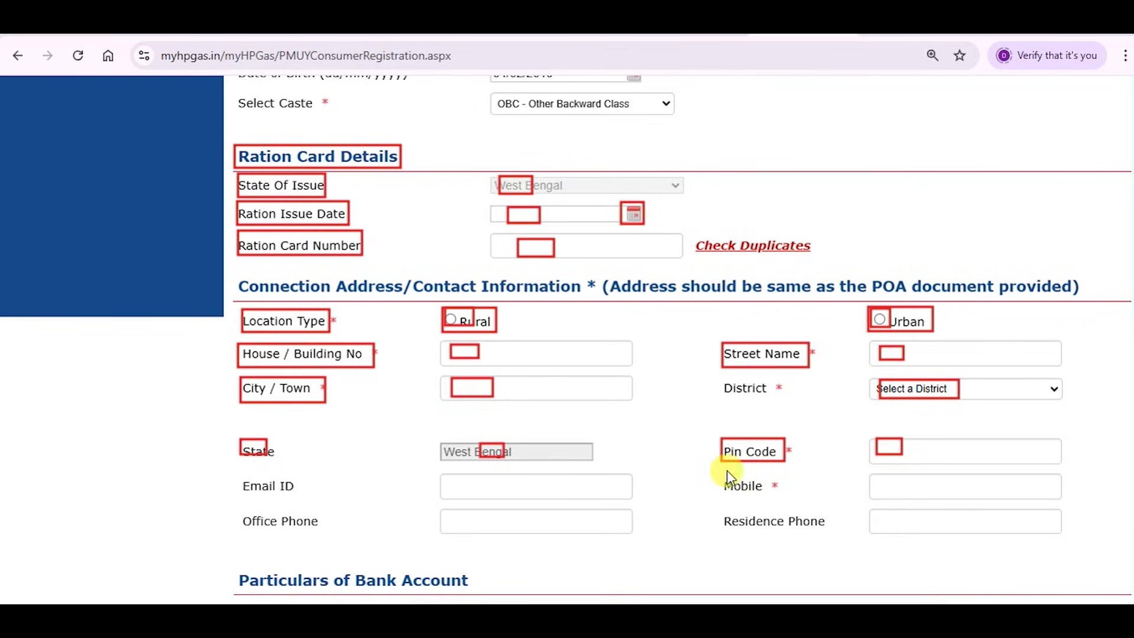
drag(283, 491, 290, 492)
drag(465, 476, 494, 490)
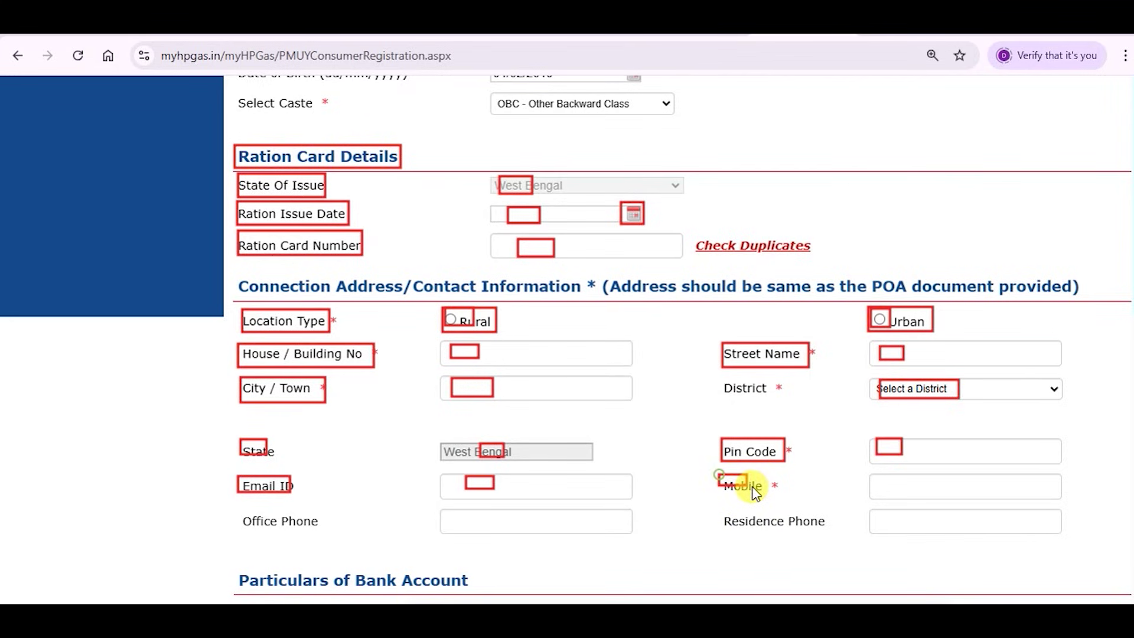
drag(884, 480, 916, 498)
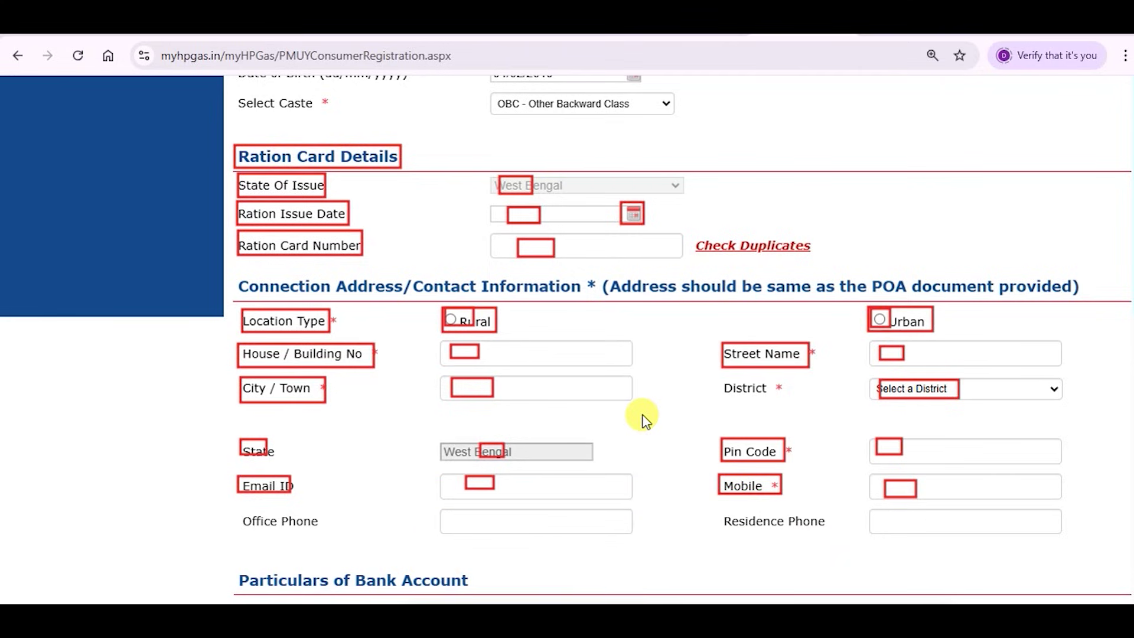
Step: Review the Aadhaar number and the IFSC/MICR code and confirmation fields of the bank account particulars
scroll(645, 419, down, 6)
mouse_move(238, 152)
mouse_down()
mouse_move(271, 178)
mouse_move(484, 176)
mouse_up()
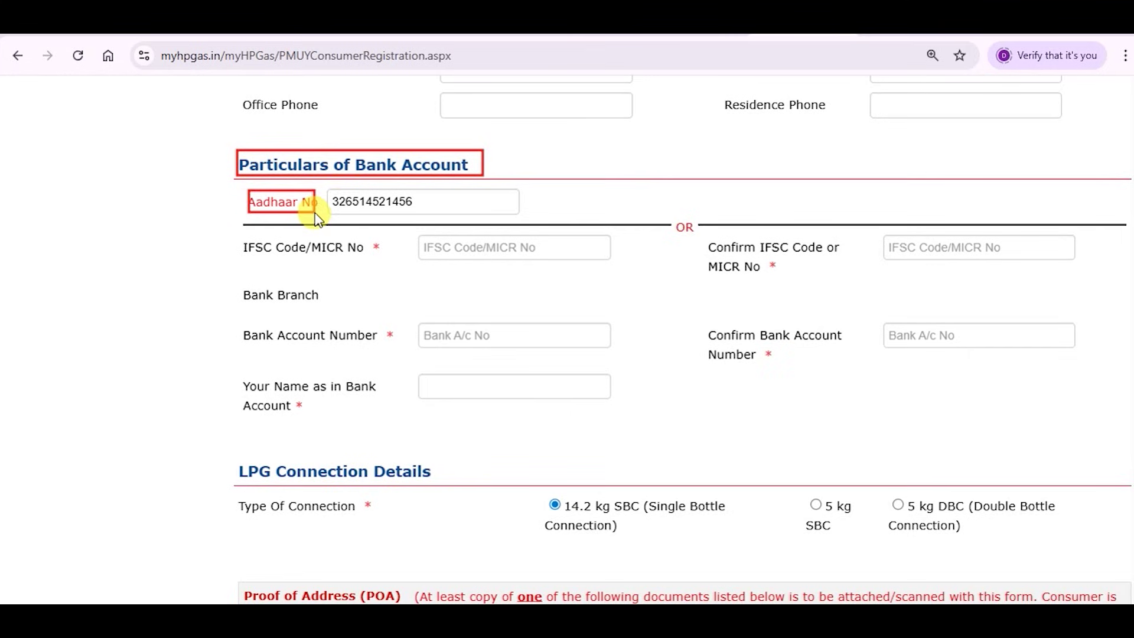
drag(329, 191, 423, 214)
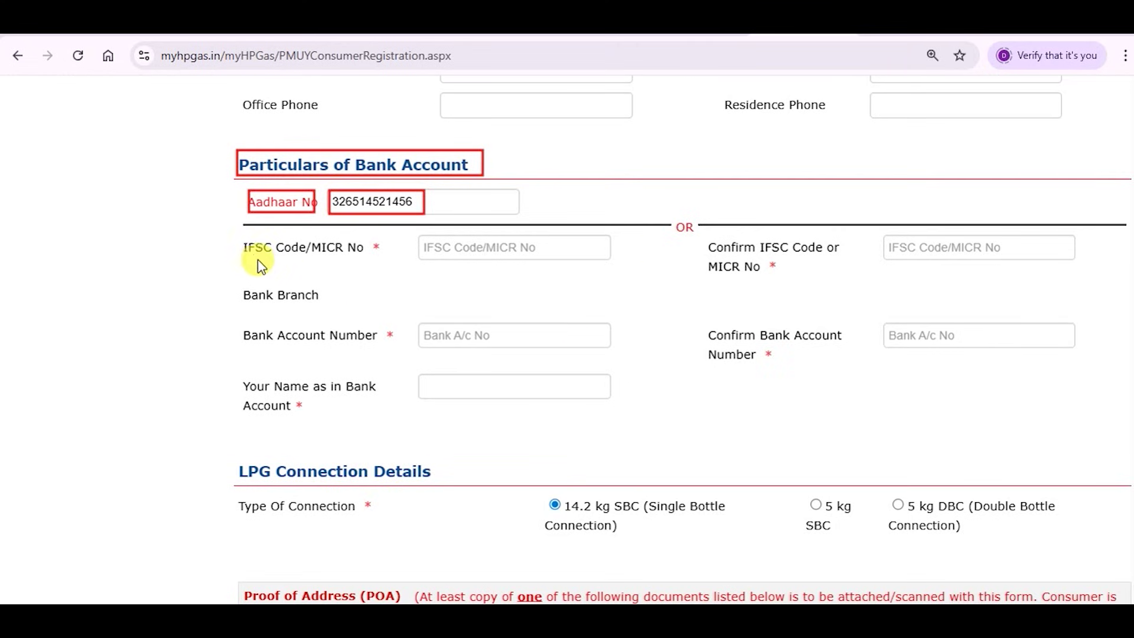
drag(280, 254, 367, 261)
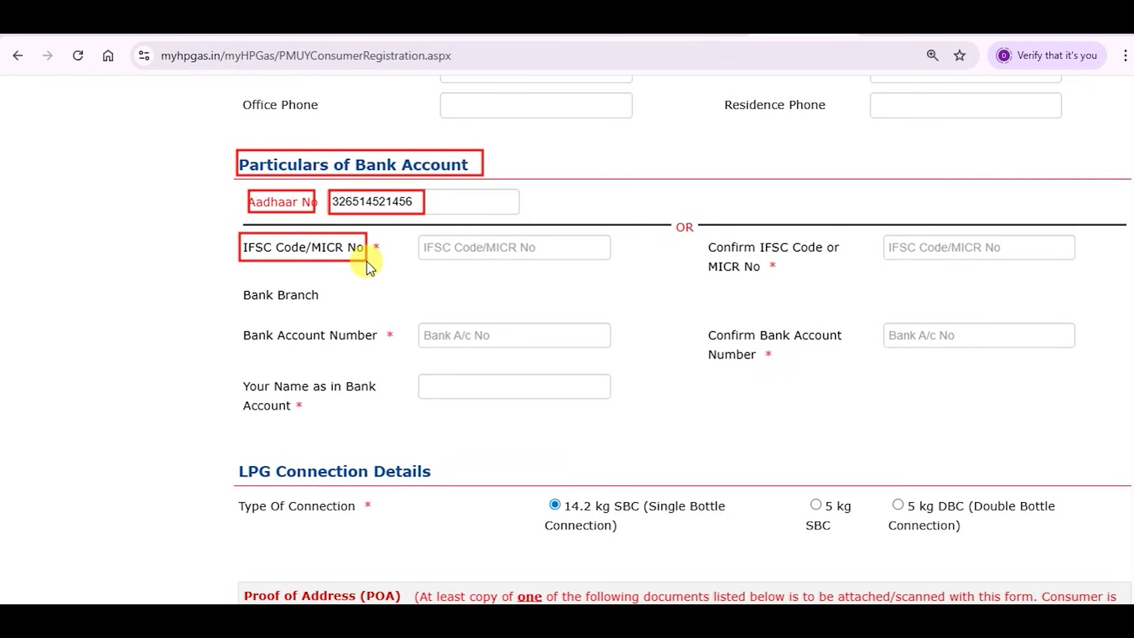
drag(467, 240, 507, 255)
mouse_move(711, 239)
mouse_down()
mouse_move(746, 270)
mouse_move(812, 270)
mouse_up()
drag(910, 238, 945, 258)
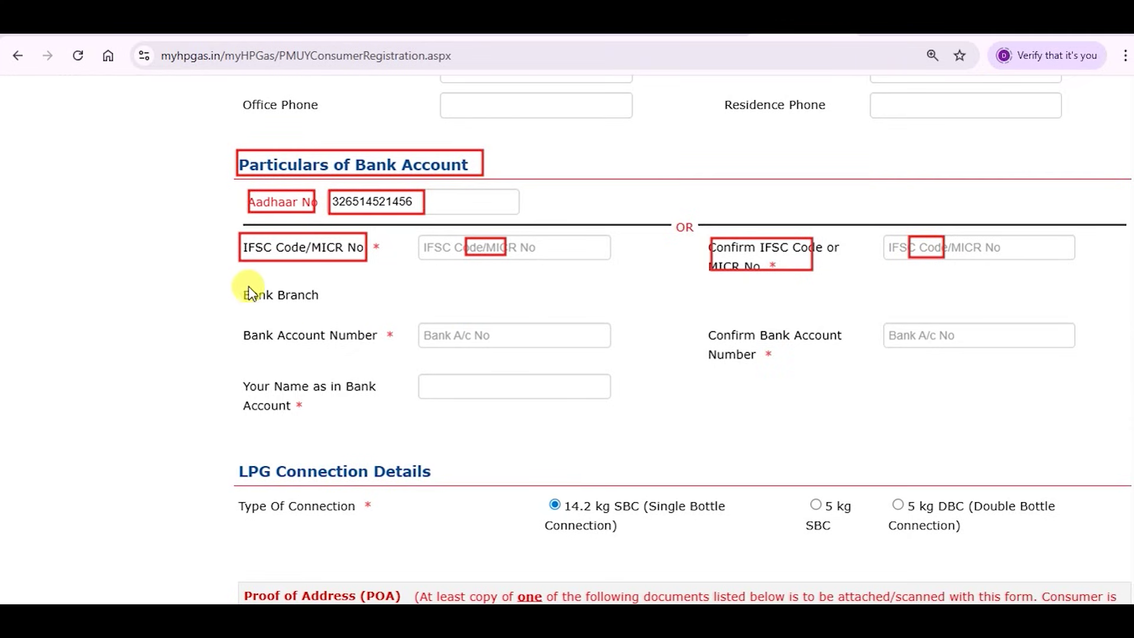
Step: Review the bank branch, account number, account number confirmation and account holder name fields
drag(302, 306, 331, 304)
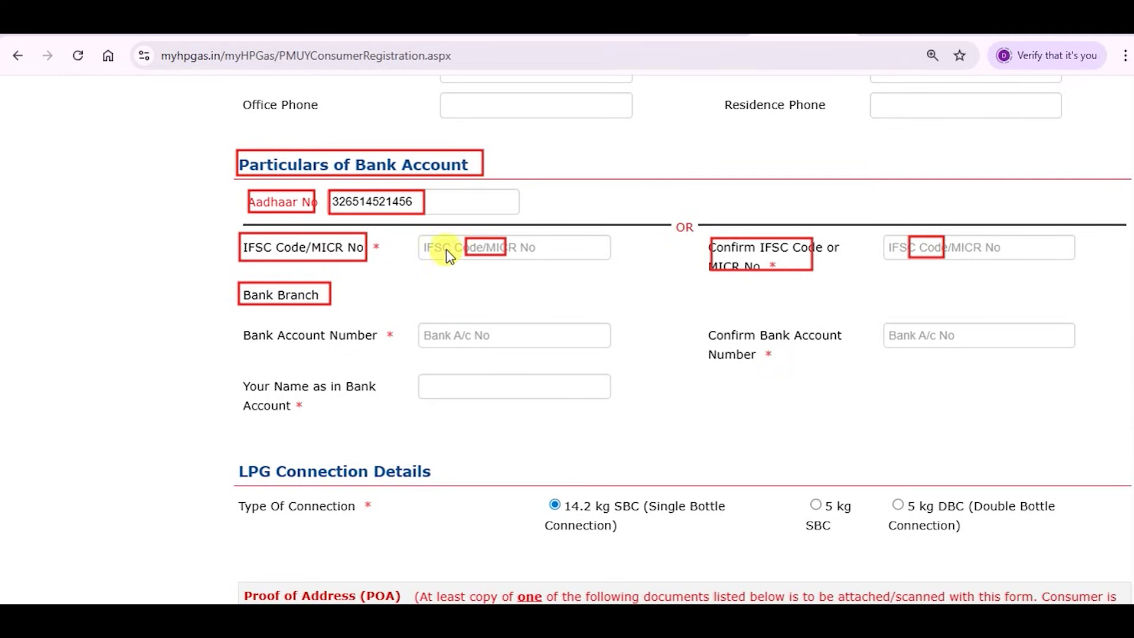
drag(398, 281, 441, 301)
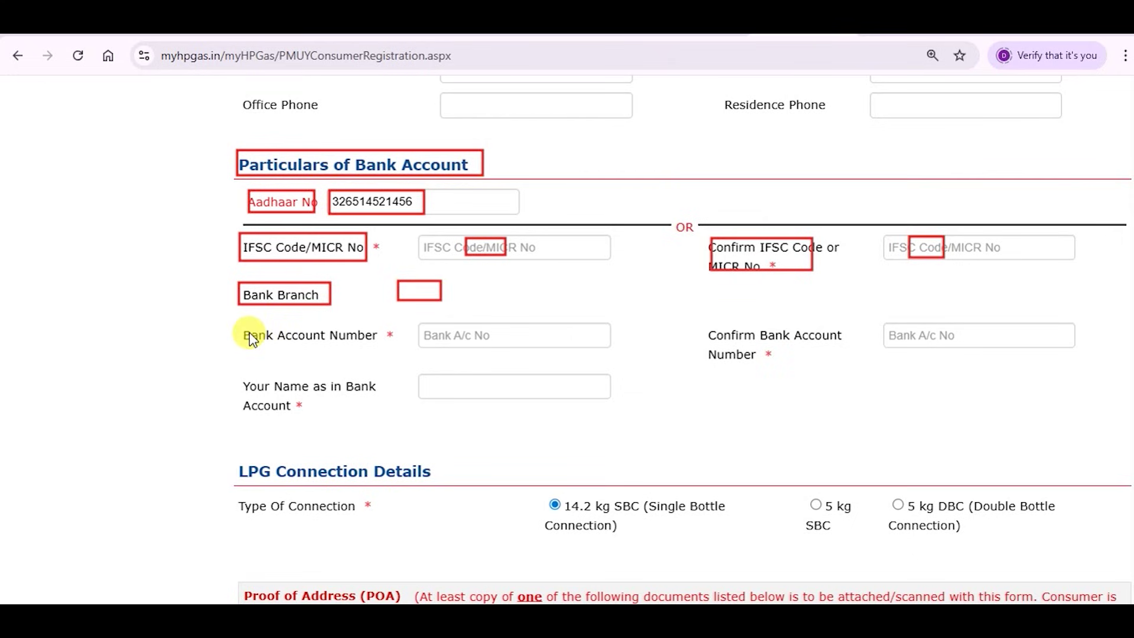
mouse_move(241, 323)
mouse_down()
mouse_move(324, 348)
mouse_move(379, 348)
mouse_up()
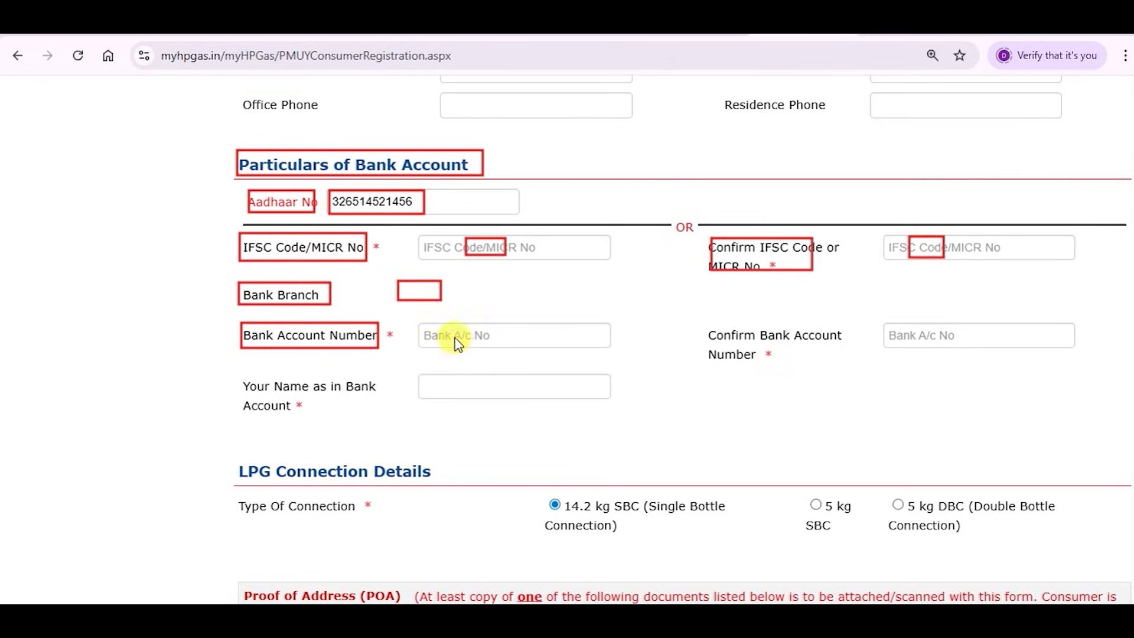
drag(447, 328, 482, 341)
drag(901, 325, 953, 347)
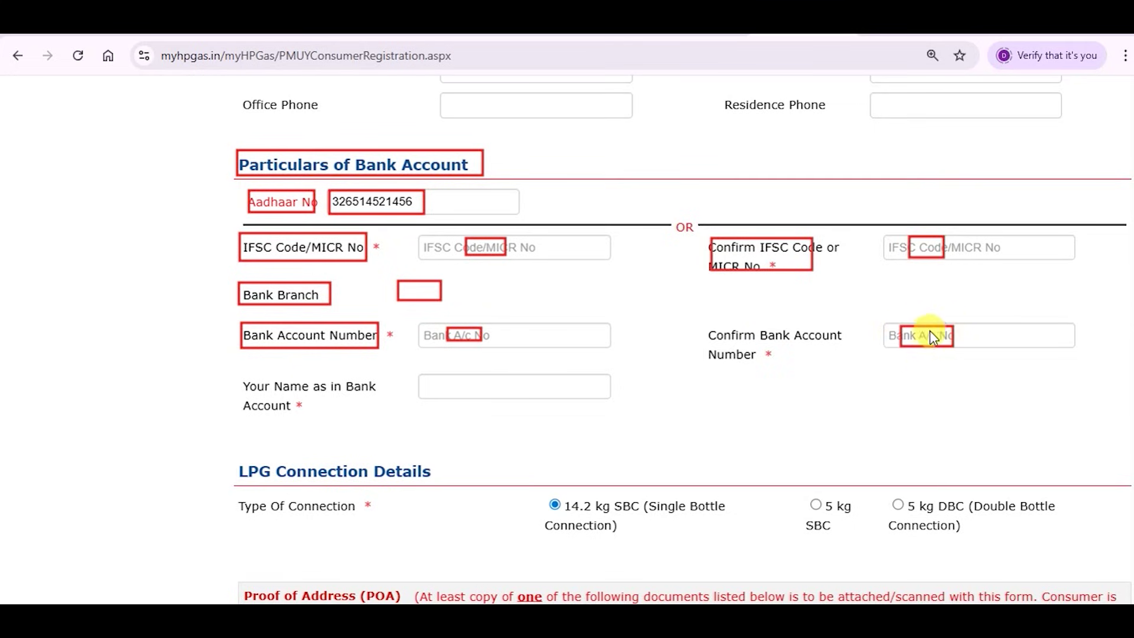
mouse_move(277, 407)
mouse_down()
mouse_move(331, 424)
mouse_move(386, 421)
mouse_up()
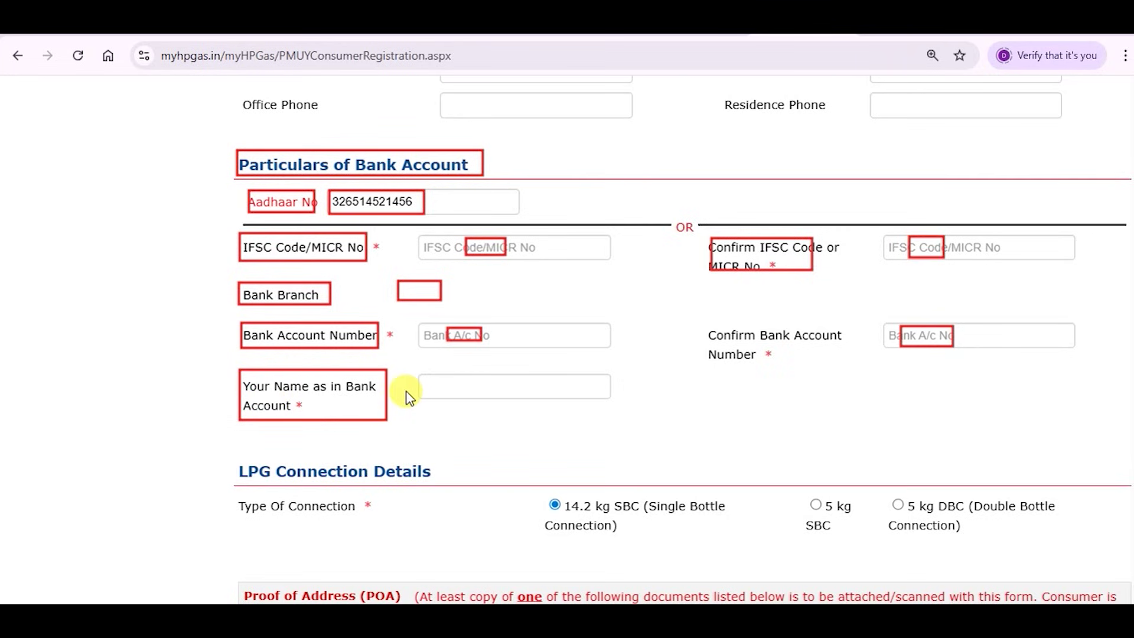
drag(432, 376, 479, 394)
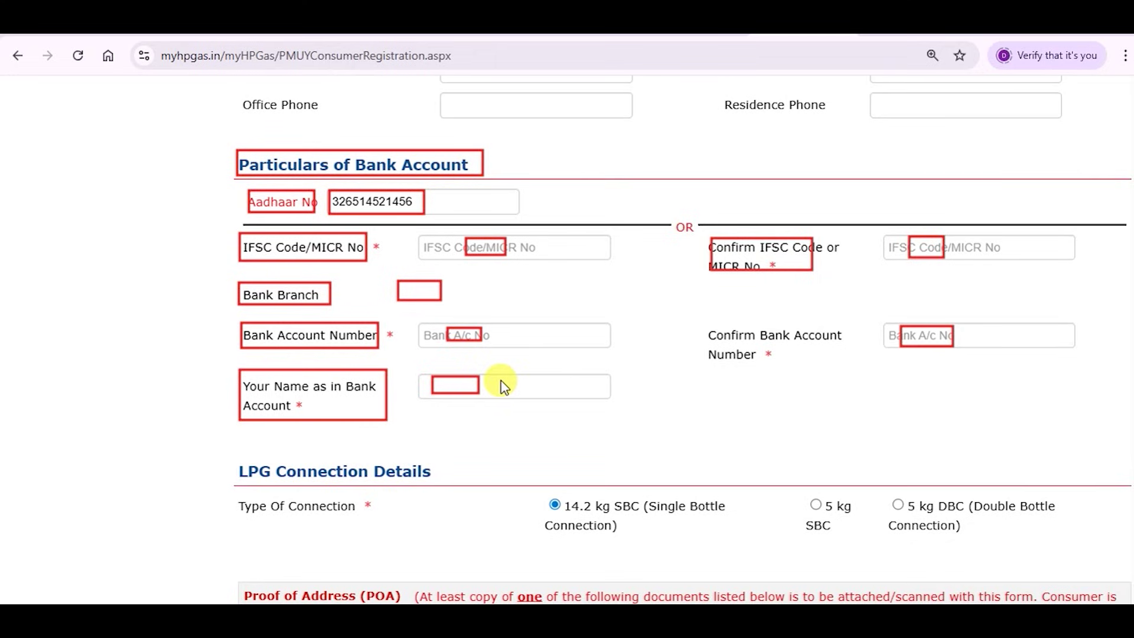
Step: Review the 14.2 kg SBC, 5 kg SBC and 5 kg DBC choices for the type of LPG connection
mouse_move(230, 455)
mouse_down()
mouse_move(254, 473)
mouse_move(438, 482)
mouse_up()
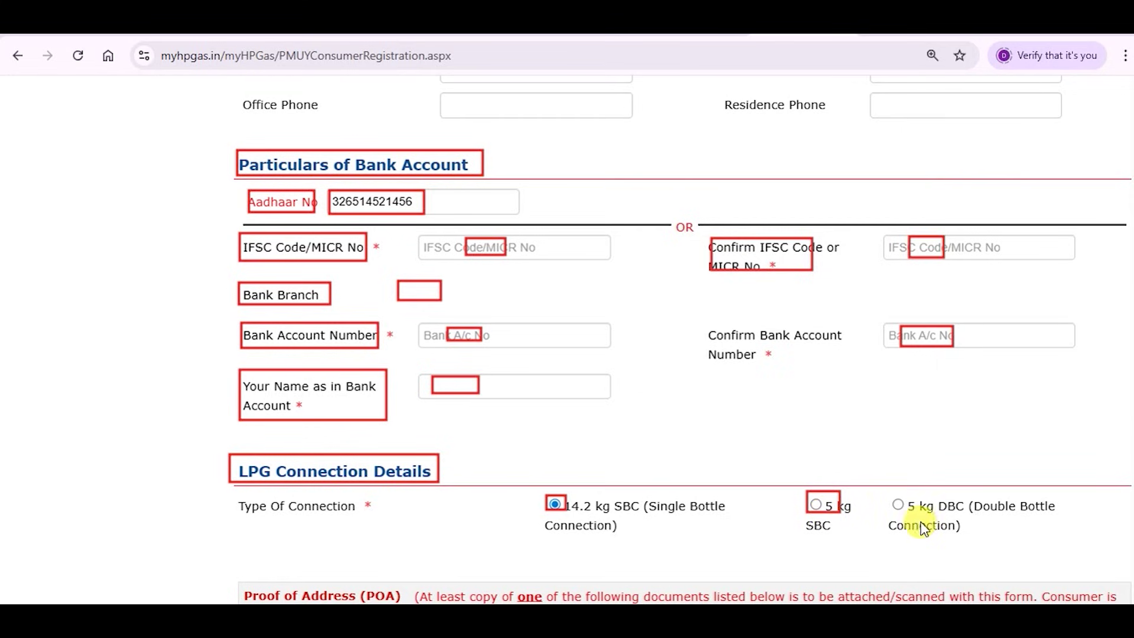
drag(1050, 548, 1060, 548)
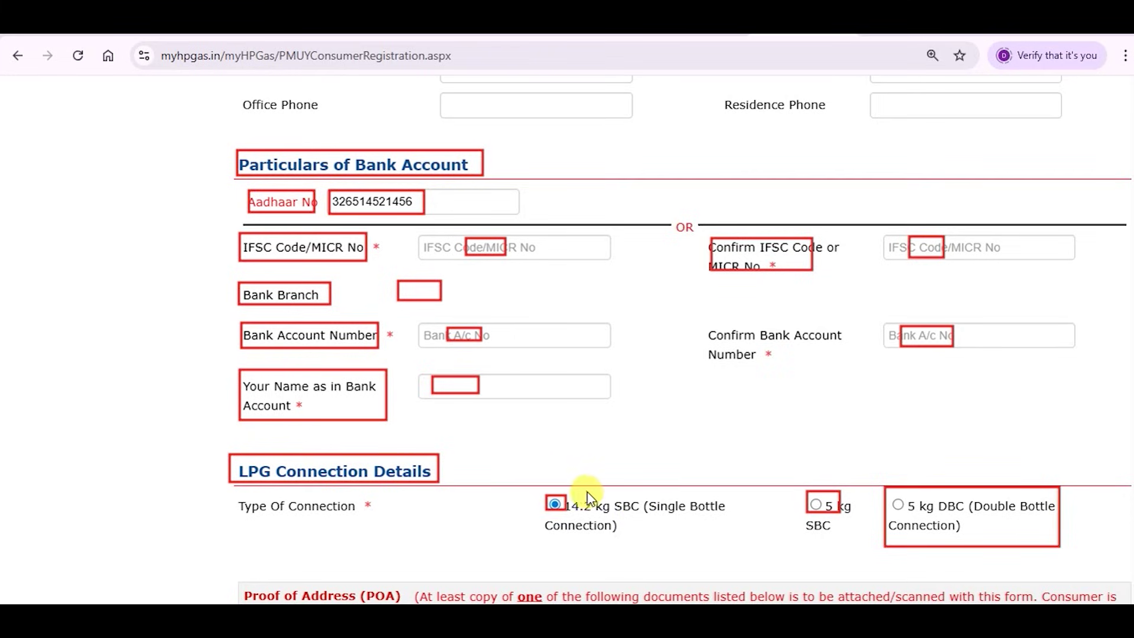
drag(544, 495, 575, 513)
Step: Choose Ration Card as the proof of address and enter its number as the address proof ID
scroll(547, 508, down, 6)
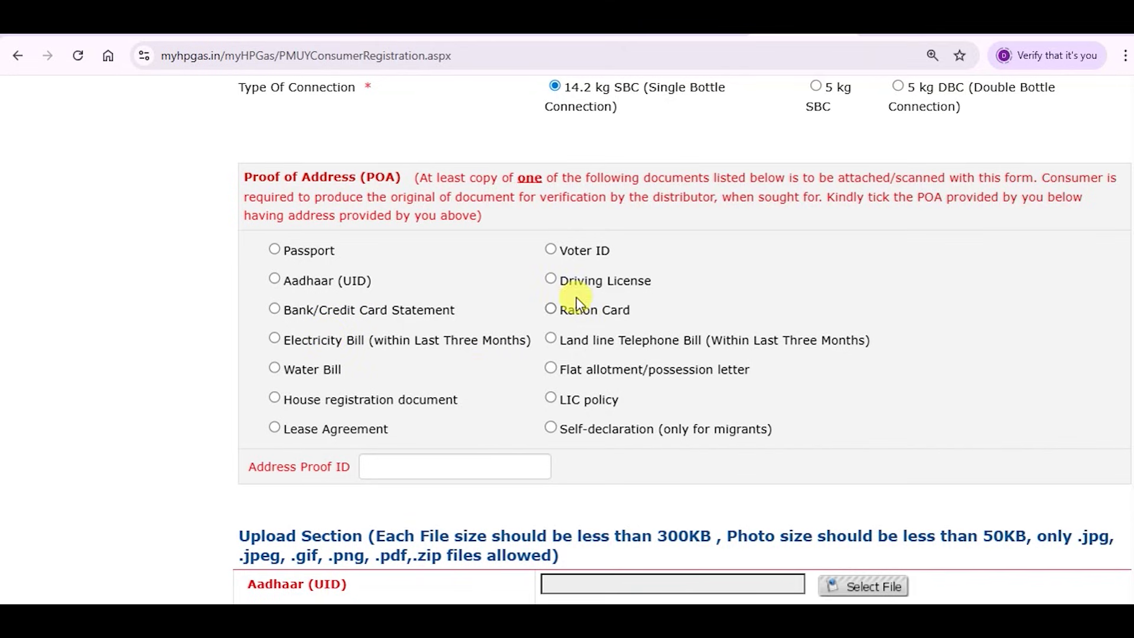
click(551, 308)
click(397, 467)
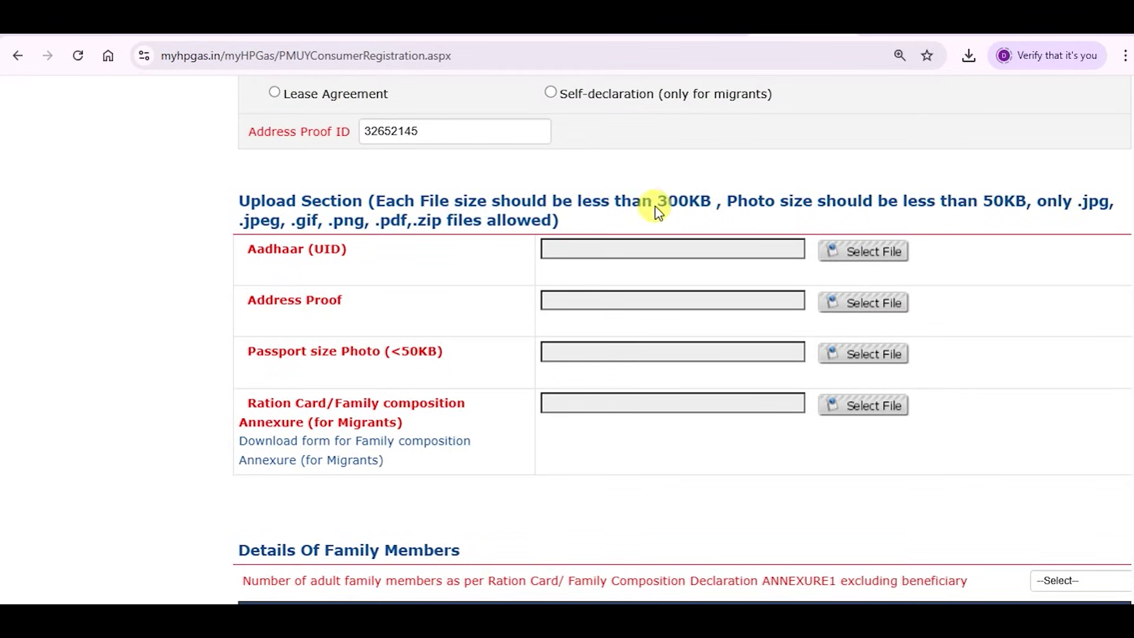
Step: Review the upload file size limits and the Aadhaar, address proof and passport size photo upload fields
drag(656, 187, 722, 214)
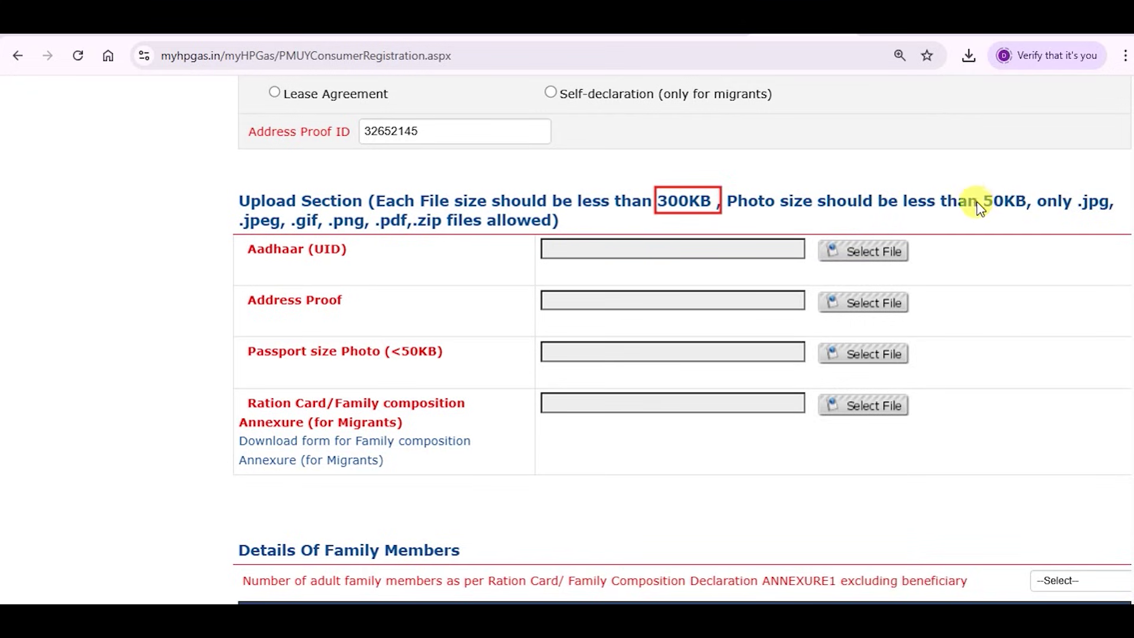
drag(982, 186, 1037, 215)
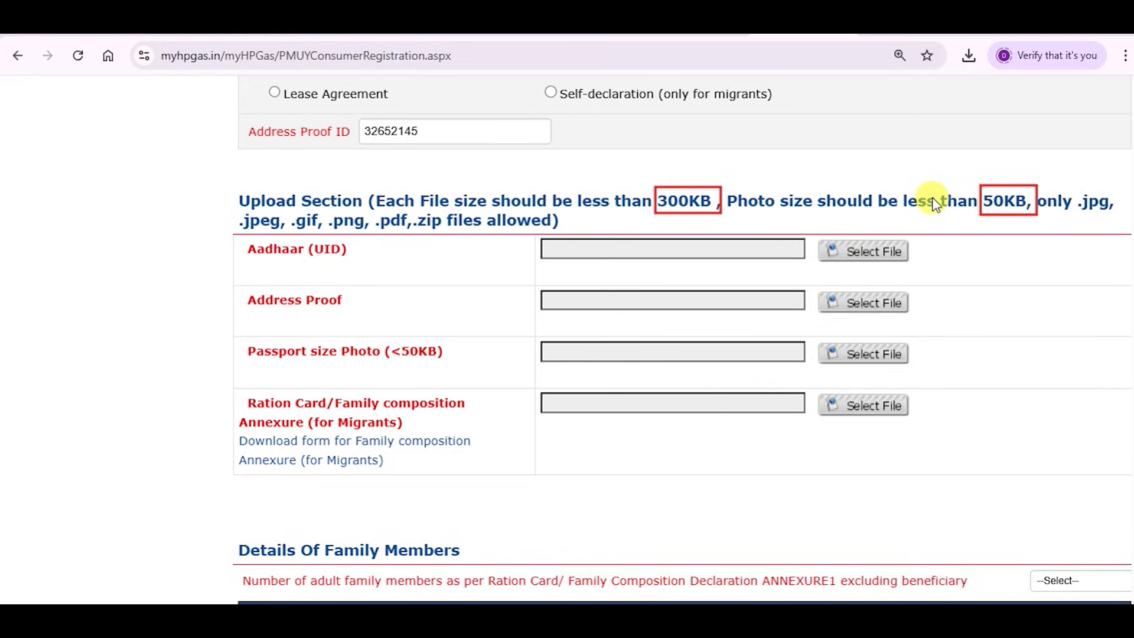
drag(245, 239, 354, 267)
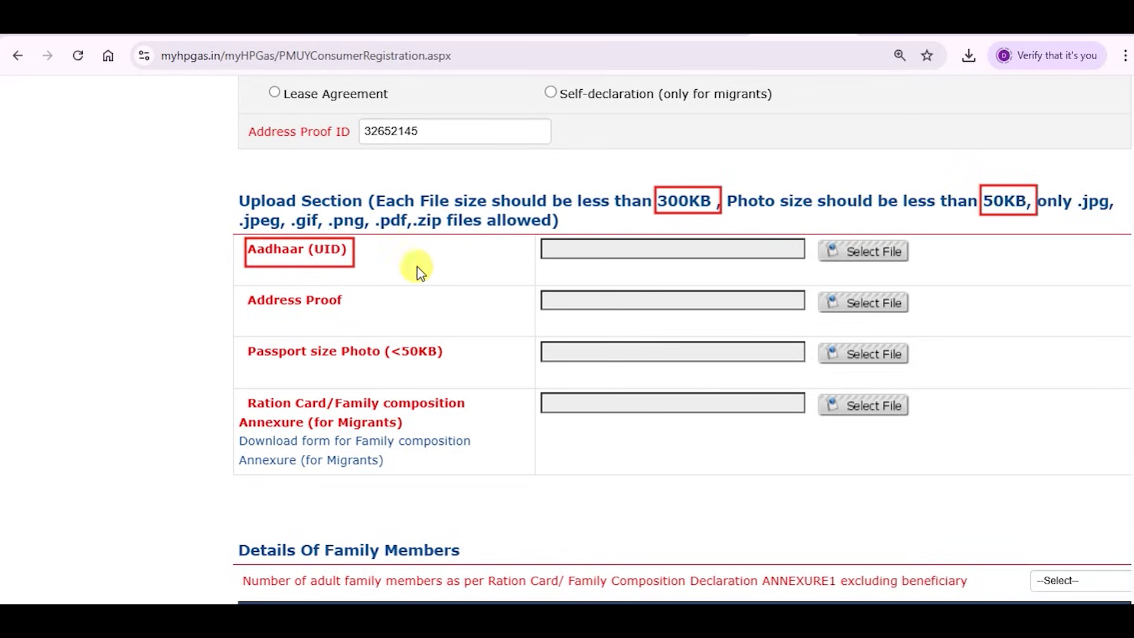
drag(856, 244, 884, 256)
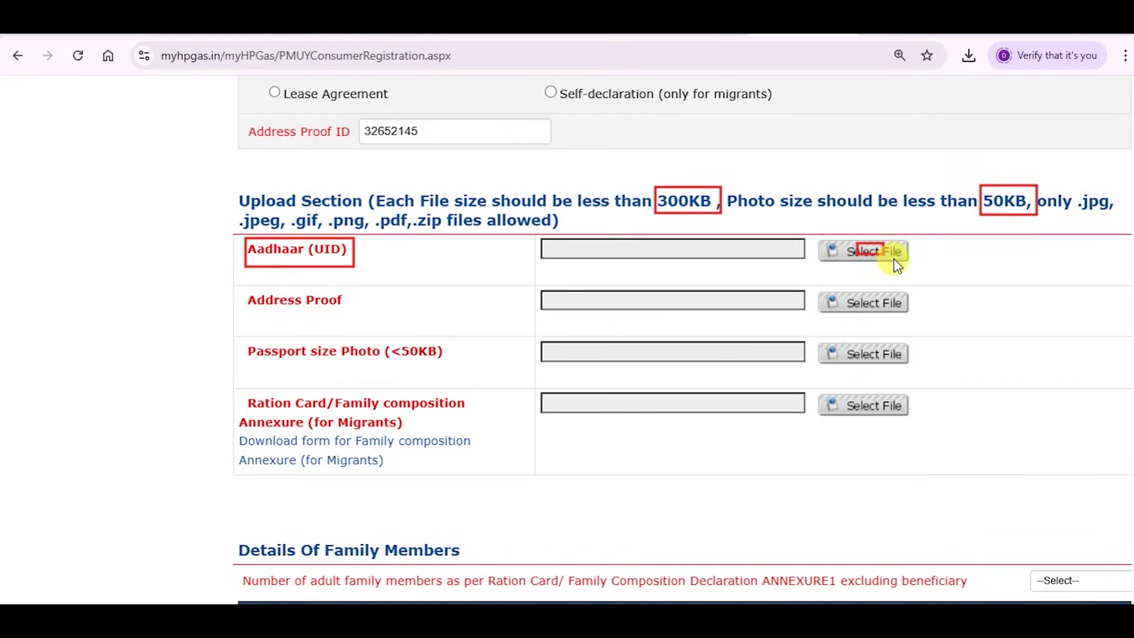
drag(247, 289, 352, 316)
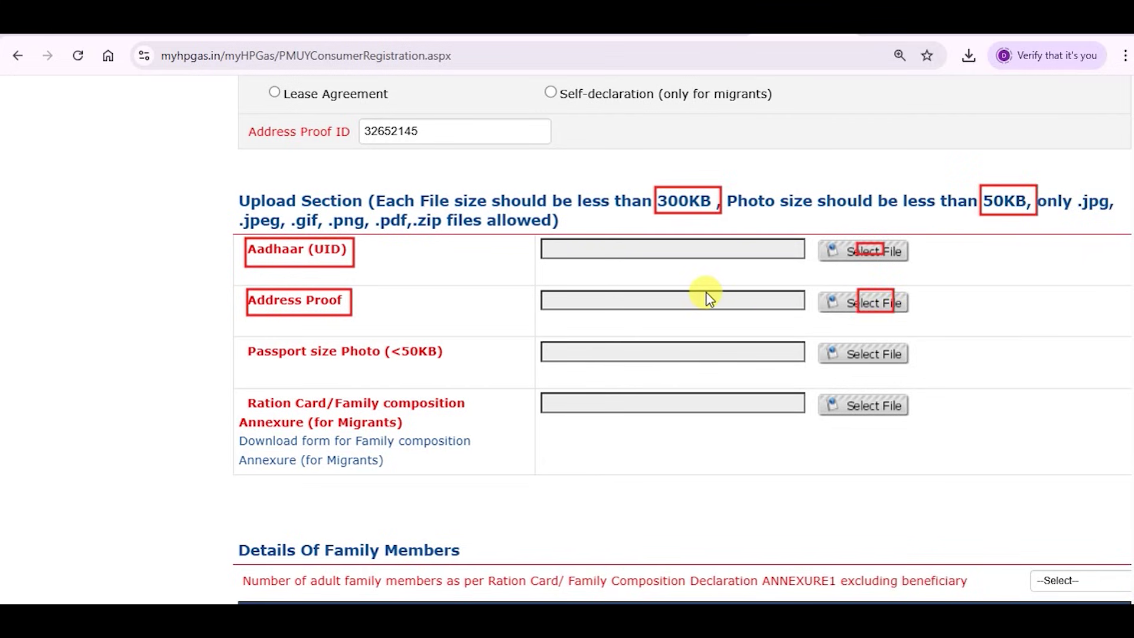
drag(297, 359, 380, 364)
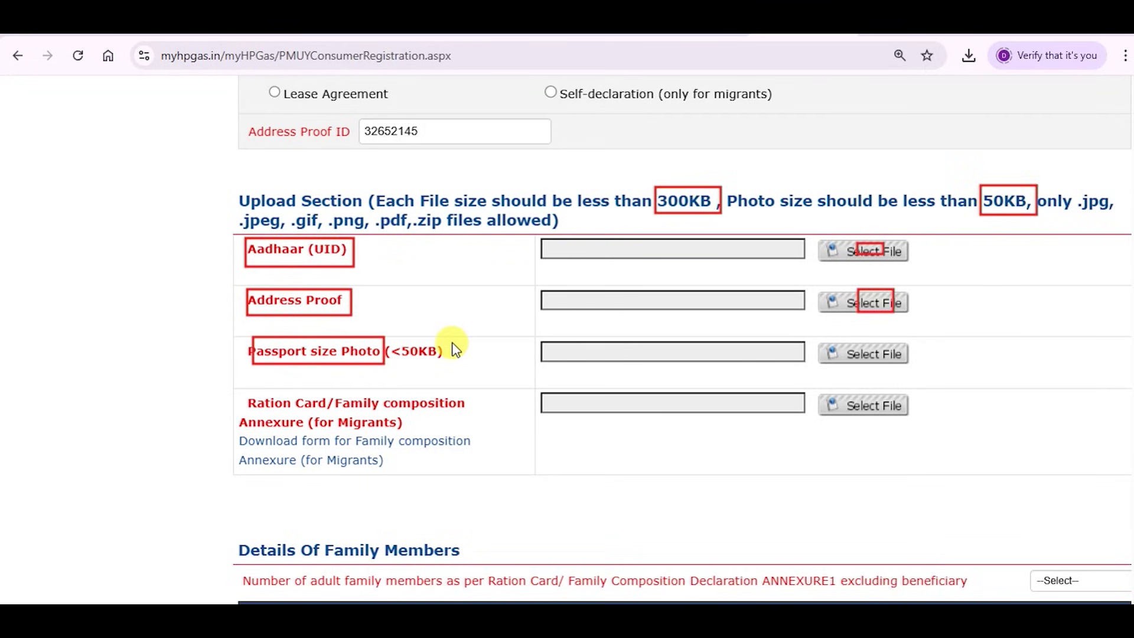
drag(845, 343, 891, 364)
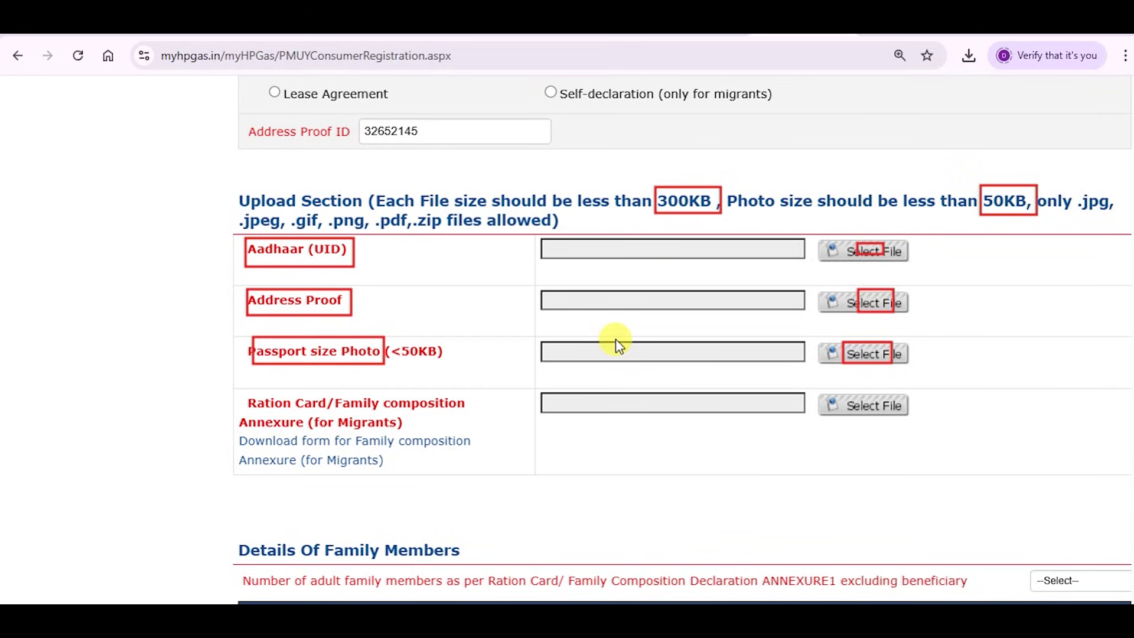
Step: Review the ration card or family composition annexure upload field and open the downloadable annexure form for migrants in Word
mouse_move(236, 387)
mouse_down()
mouse_move(311, 455)
mouse_move(492, 480)
mouse_up()
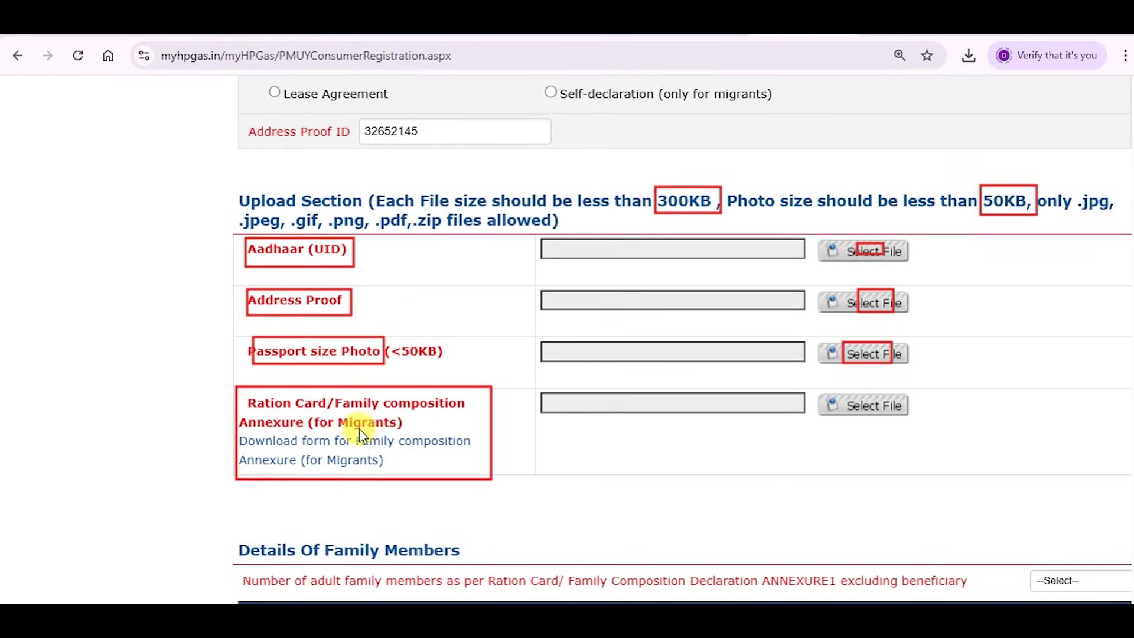
drag(825, 397, 887, 415)
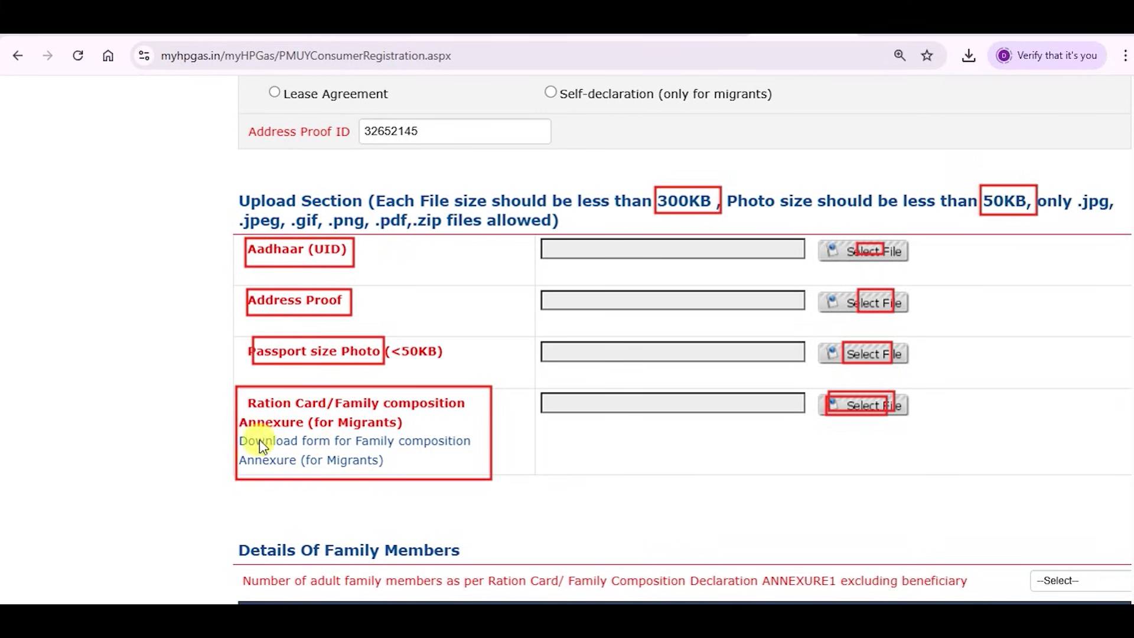
drag(322, 470, 470, 470)
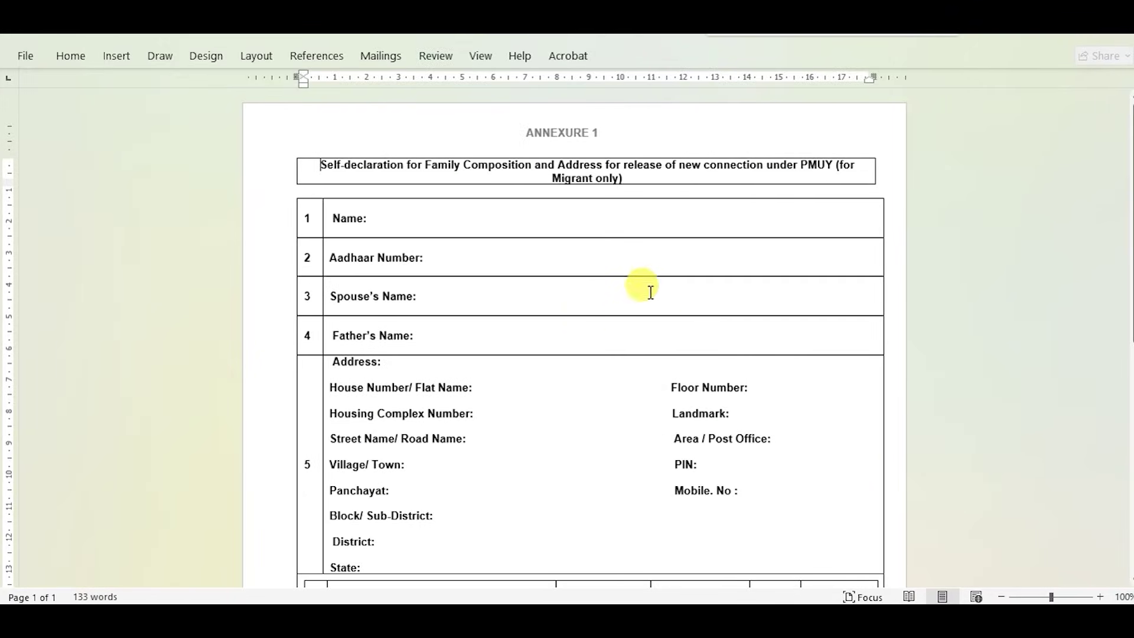
Step: Review the applicant, address and family member fields of the self-declaration annexure form for migrants
scroll(588, 368, down, 1)
scroll(597, 365, down, 1)
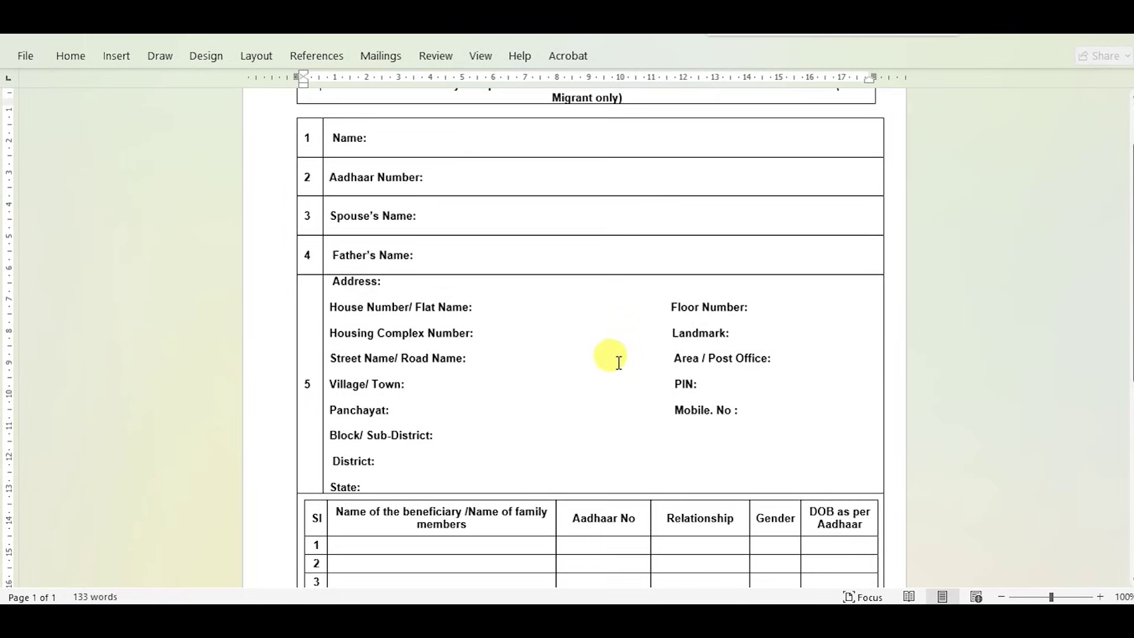
scroll(615, 358, up, 3)
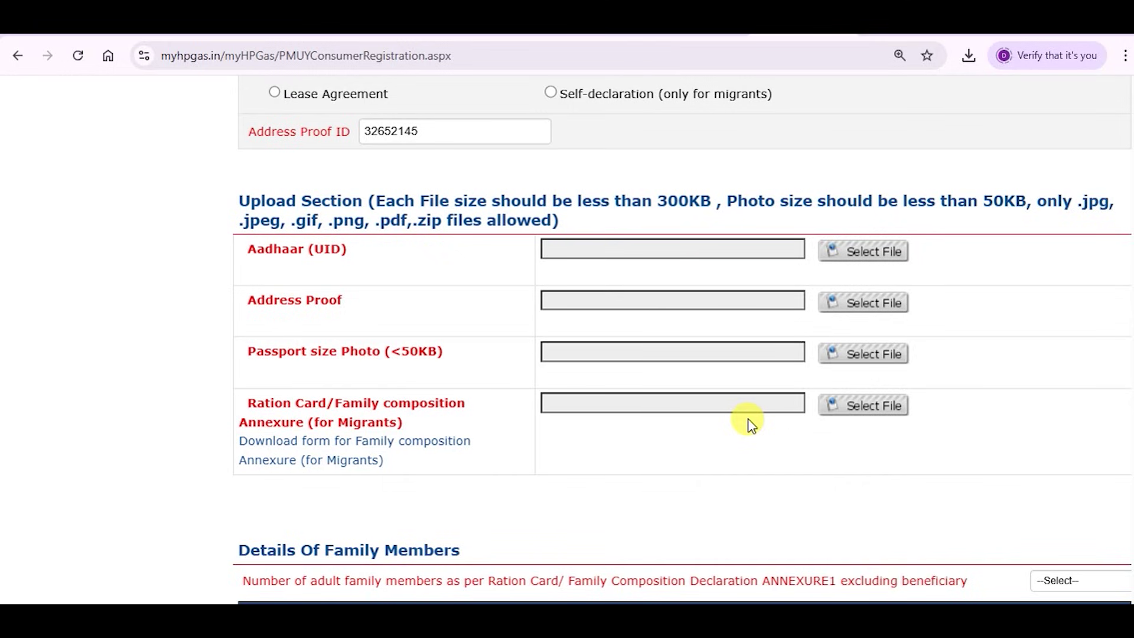
Step: On the HP Gas KYC form, set the number of adult family members to 3 and the first member's relationship to UNCLE
scroll(283, 246, down, 5)
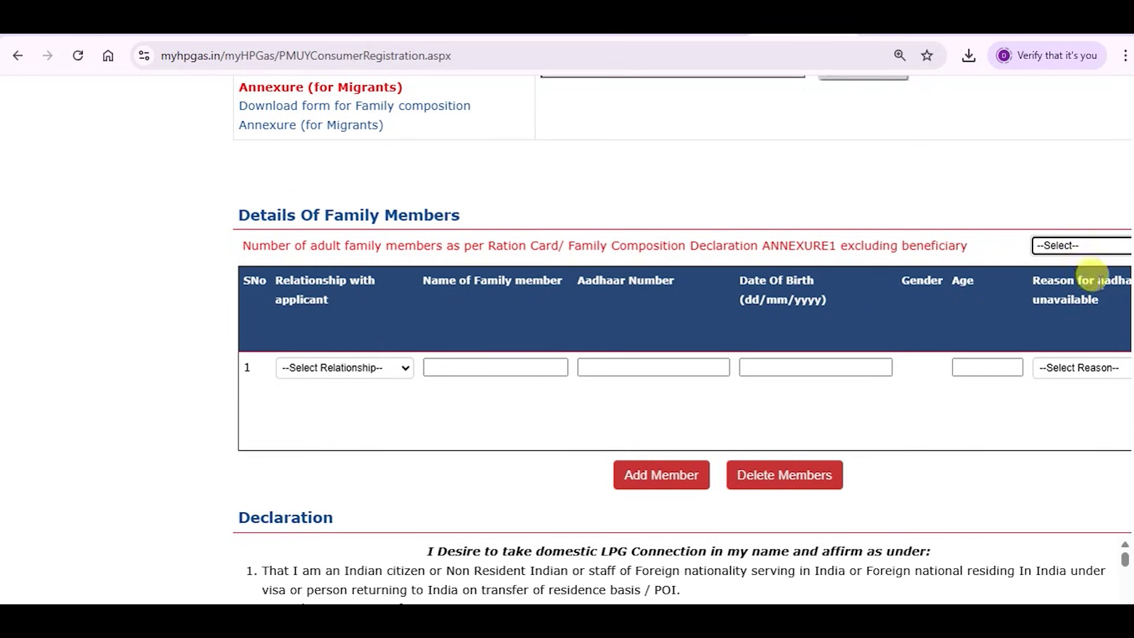
click(1084, 253)
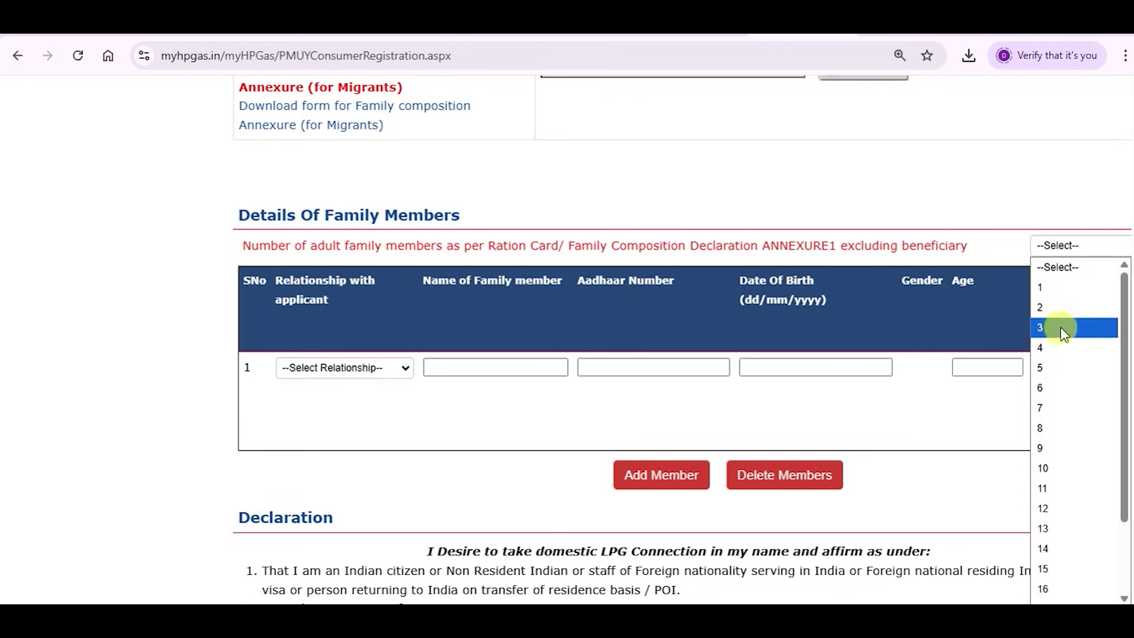
click(1046, 328)
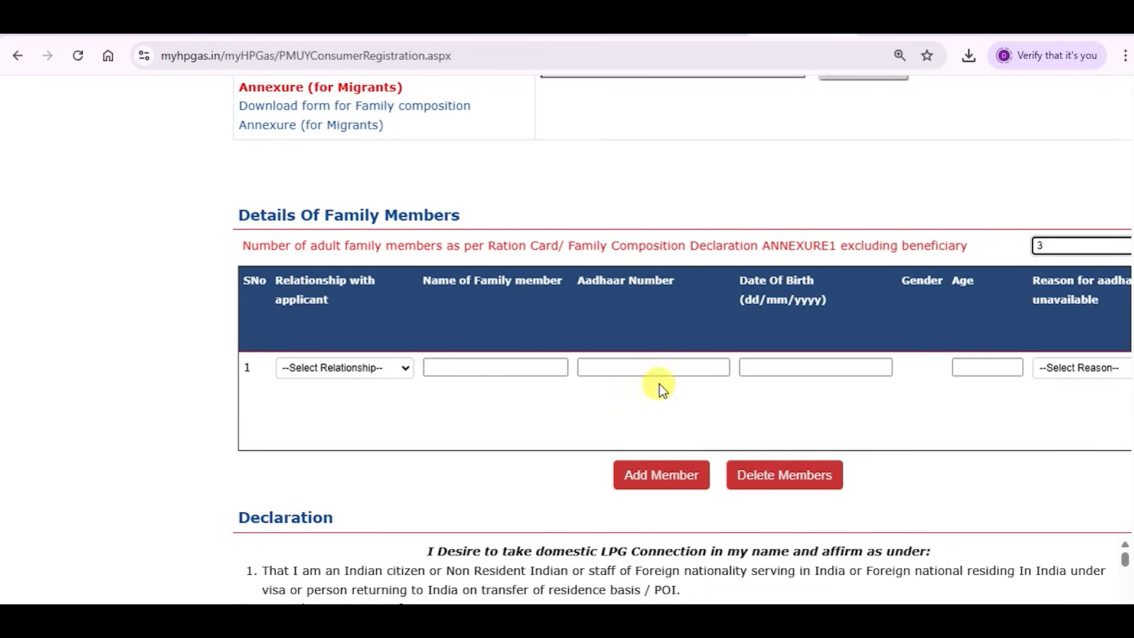
click(347, 369)
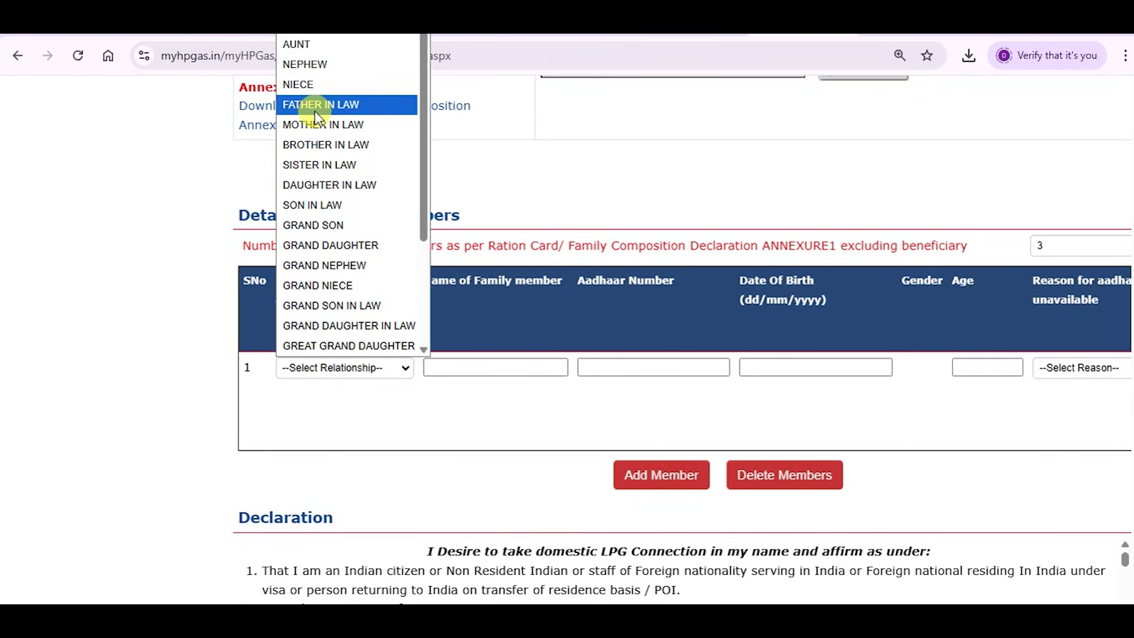
click(314, 25)
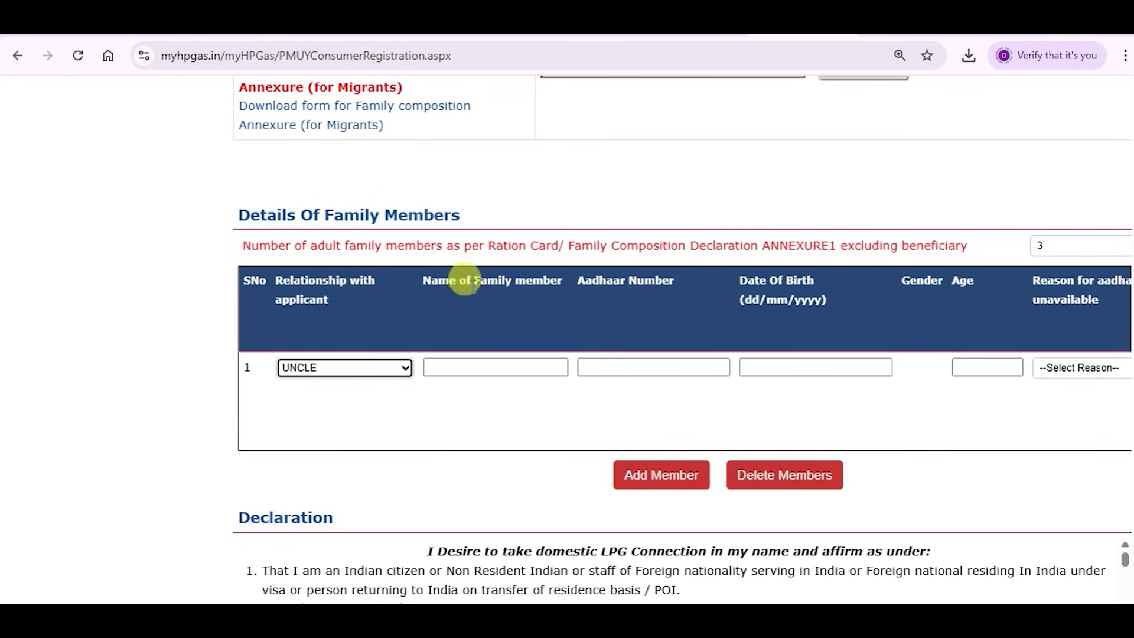
Step: Review the first family member's name, Aadhaar number, date of birth and age fields and the reasons for Aadhaar being unavailable
click(496, 366)
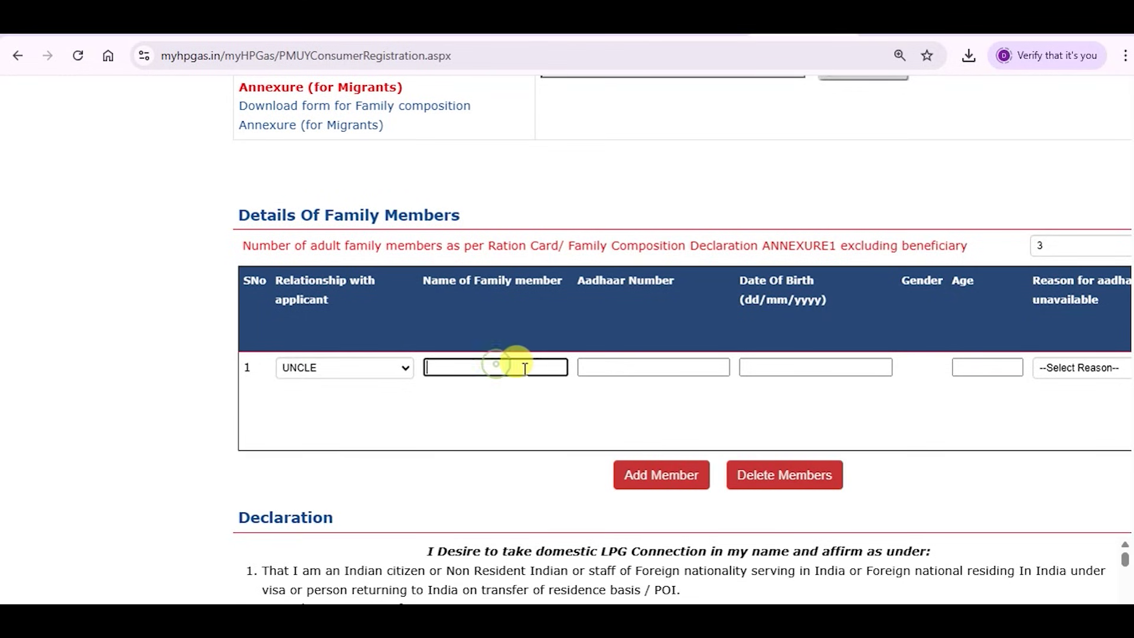
click(655, 365)
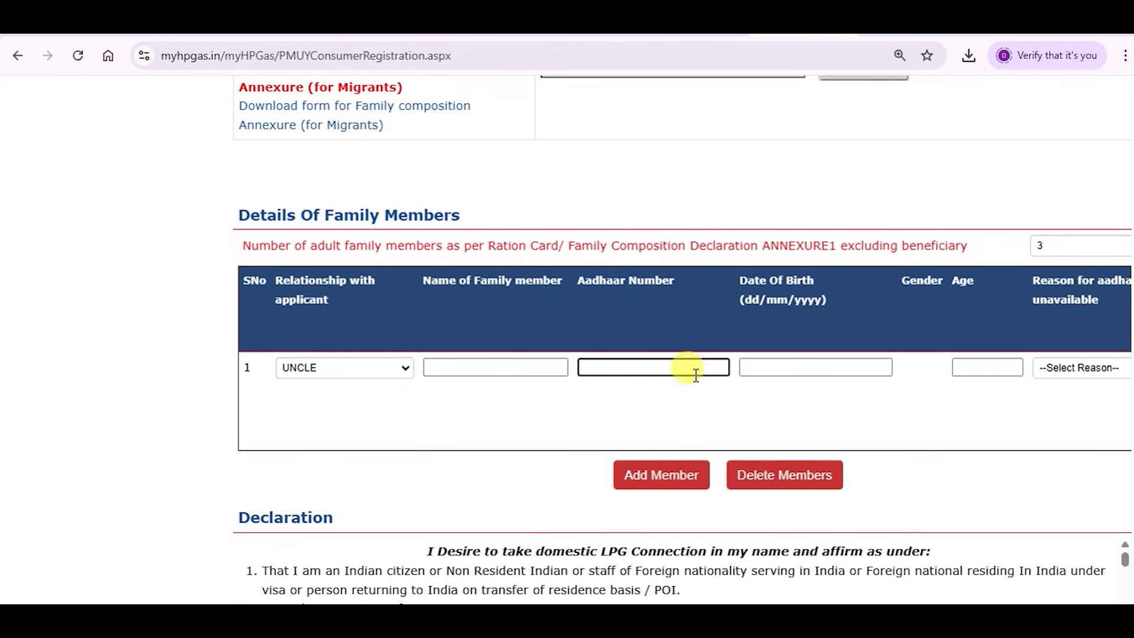
click(805, 365)
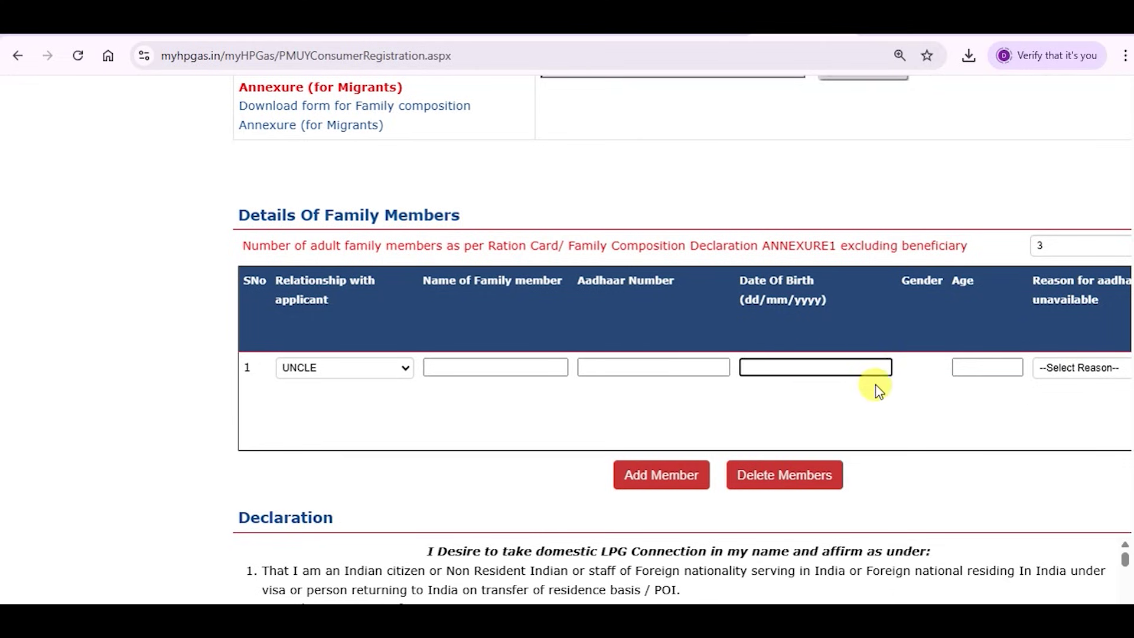
click(984, 365)
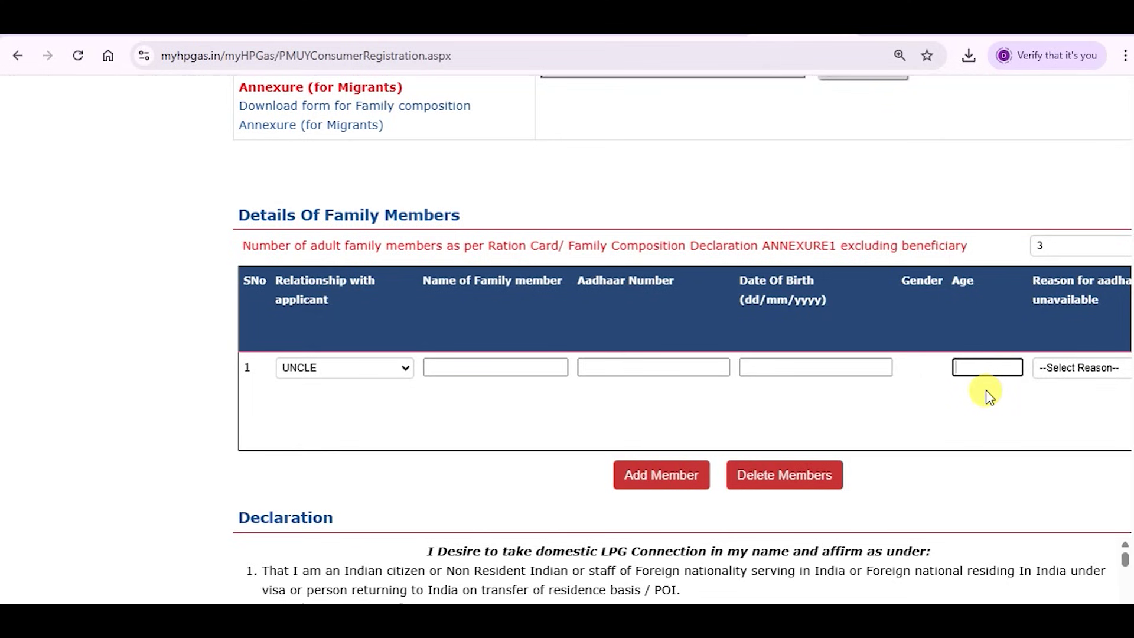
click(1060, 370)
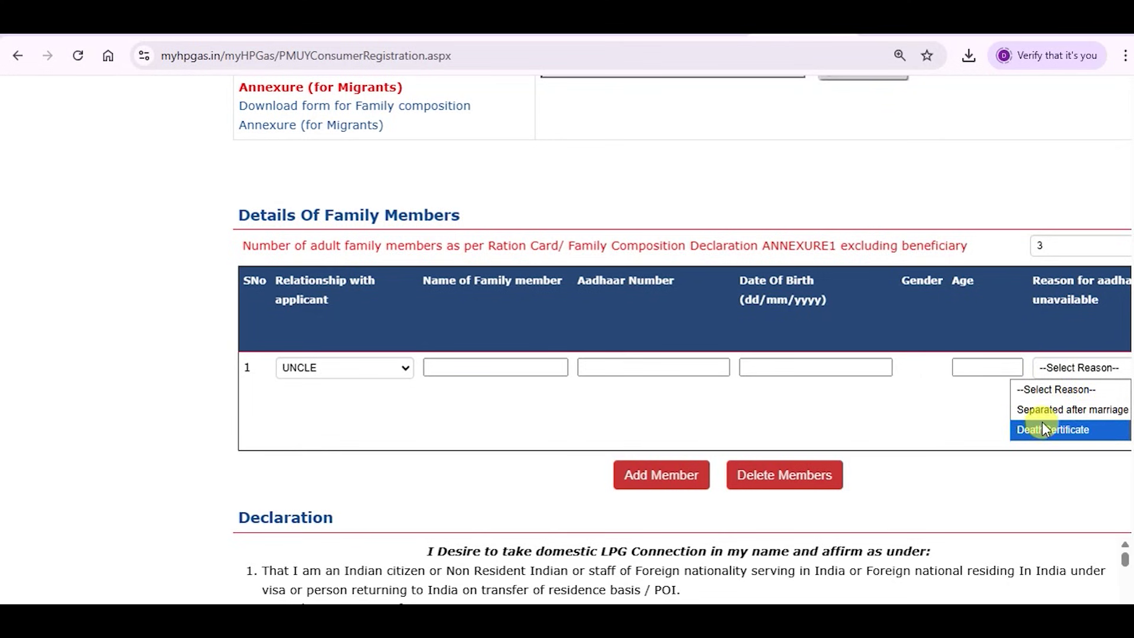
click(871, 399)
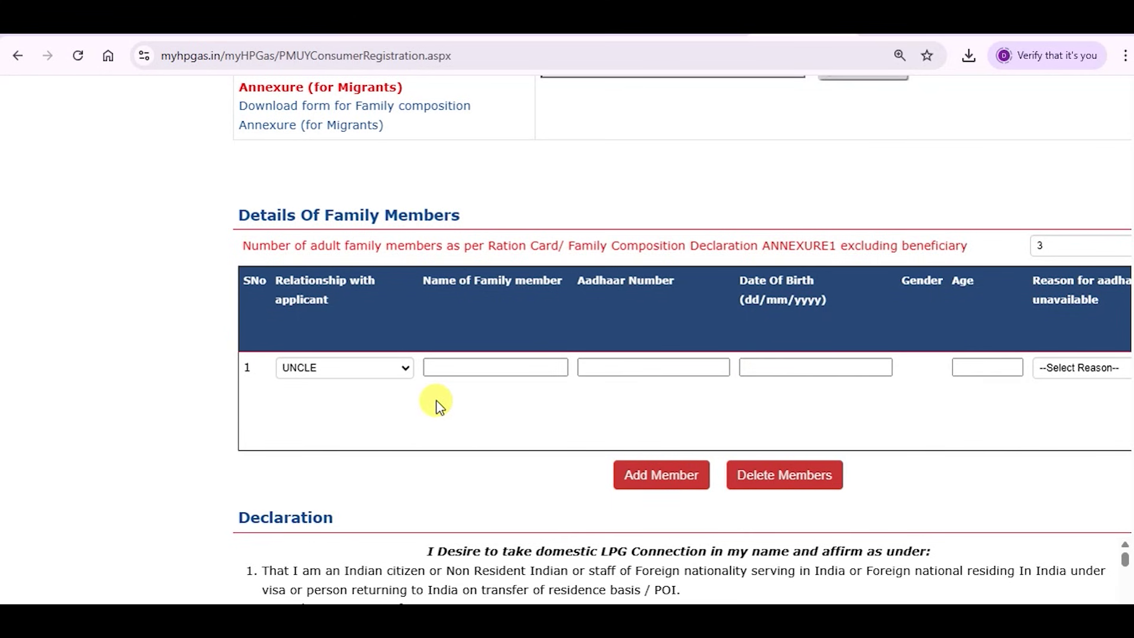
Step: Accept the declaration, go to the captcha text field and submit the KYC application
scroll(438, 402, down, 5)
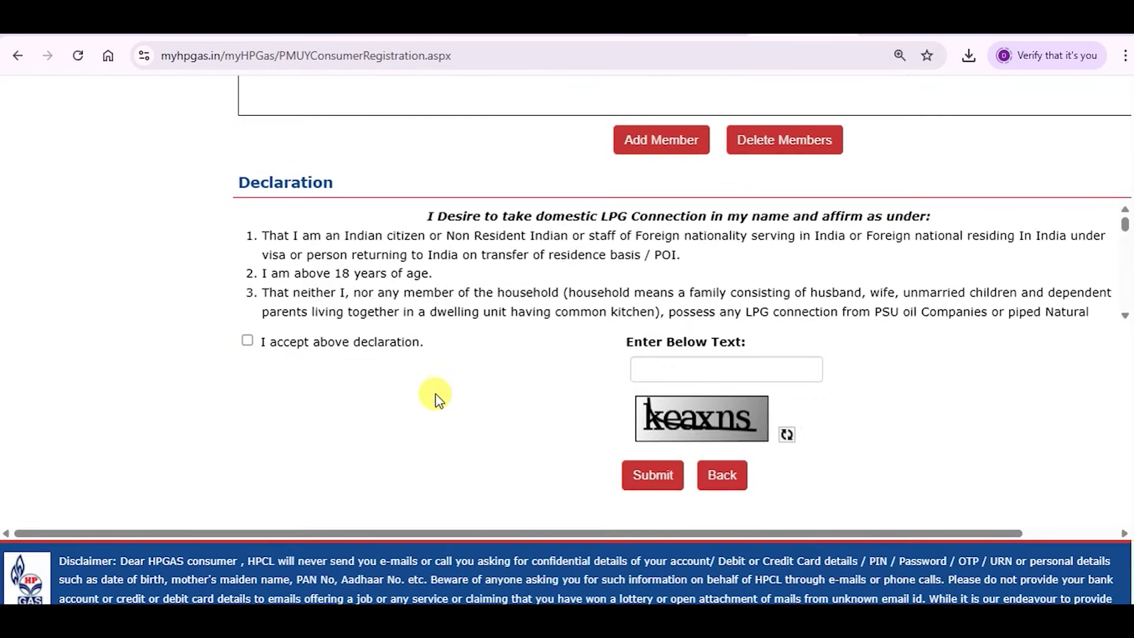
scroll(435, 393, down, 1)
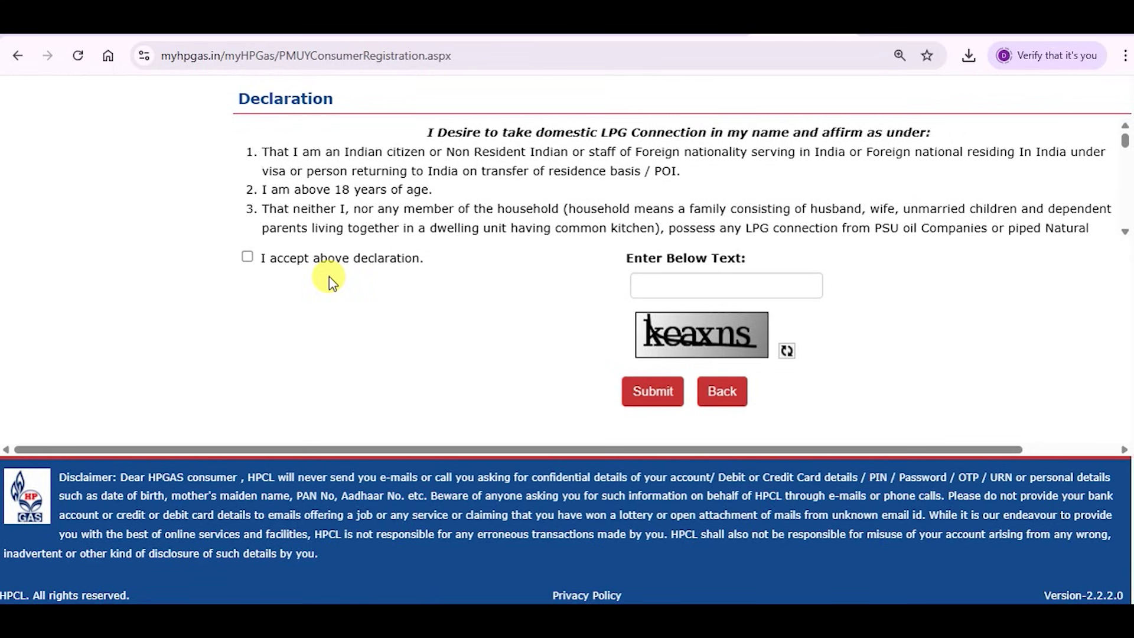
click(248, 260)
click(663, 286)
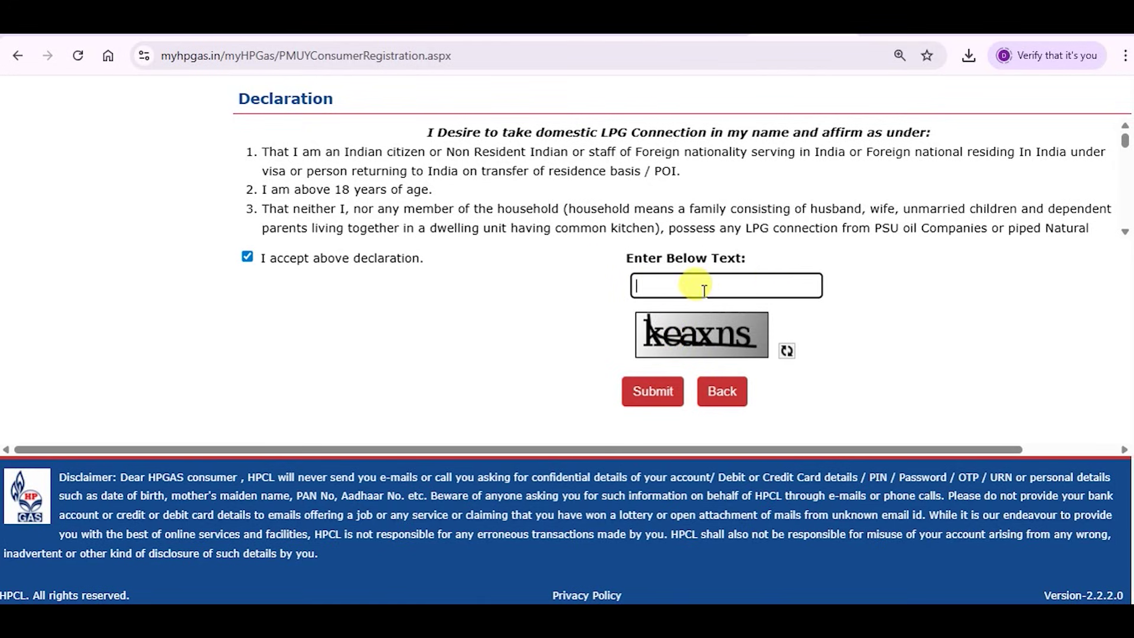
click(653, 392)
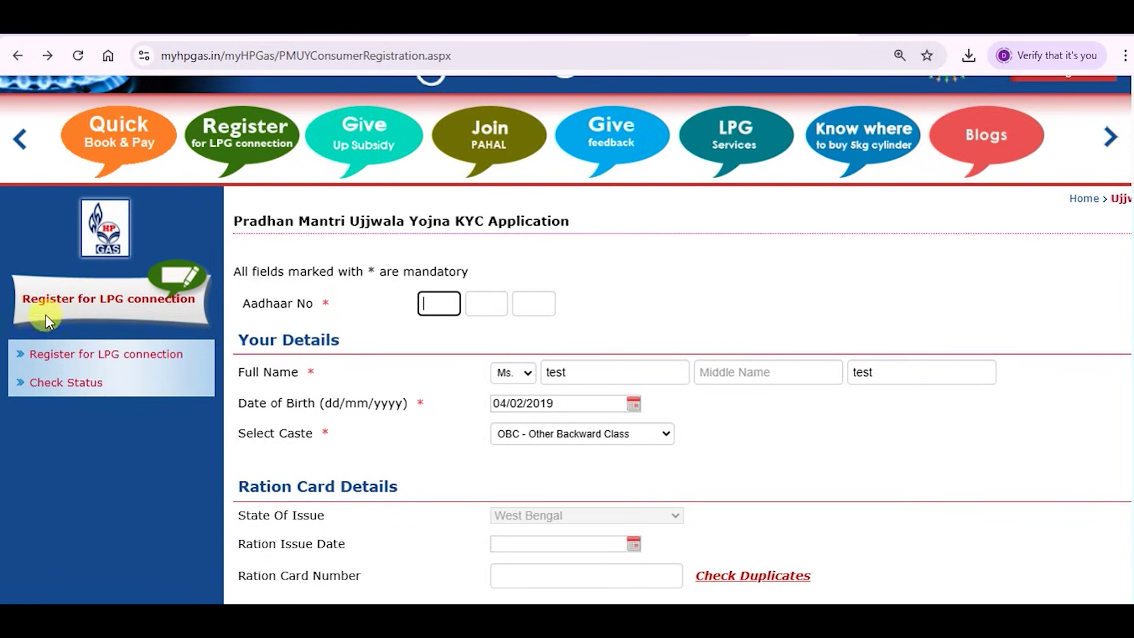
Step: Open the registration status check, choose the Ujjwala connection type and review the reference number, date of birth and captcha fields
click(59, 384)
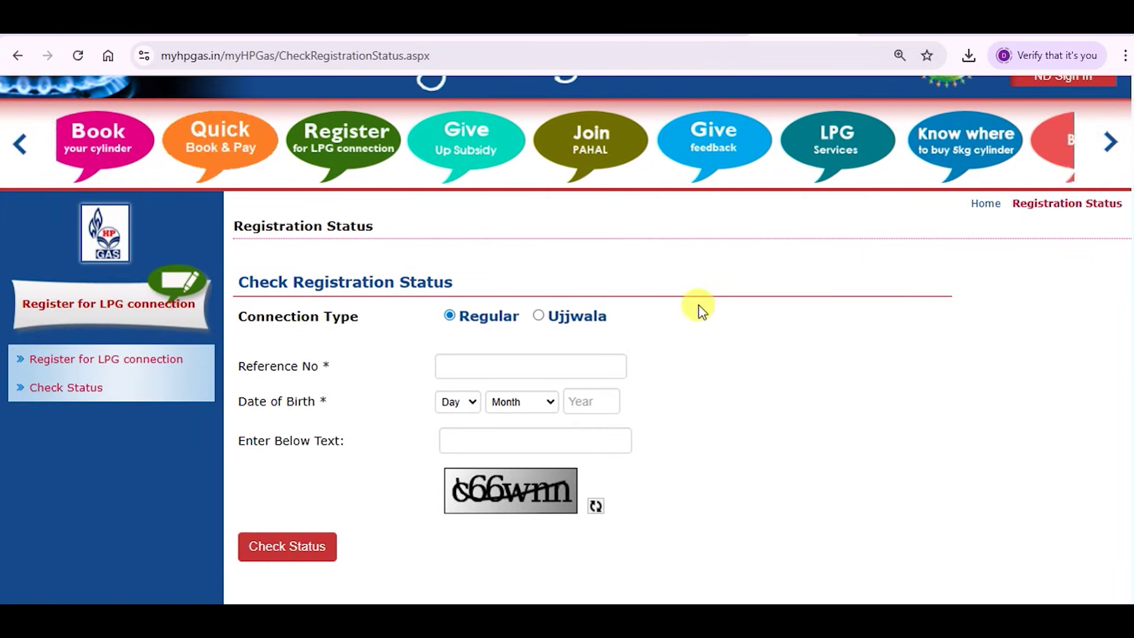
click(537, 316)
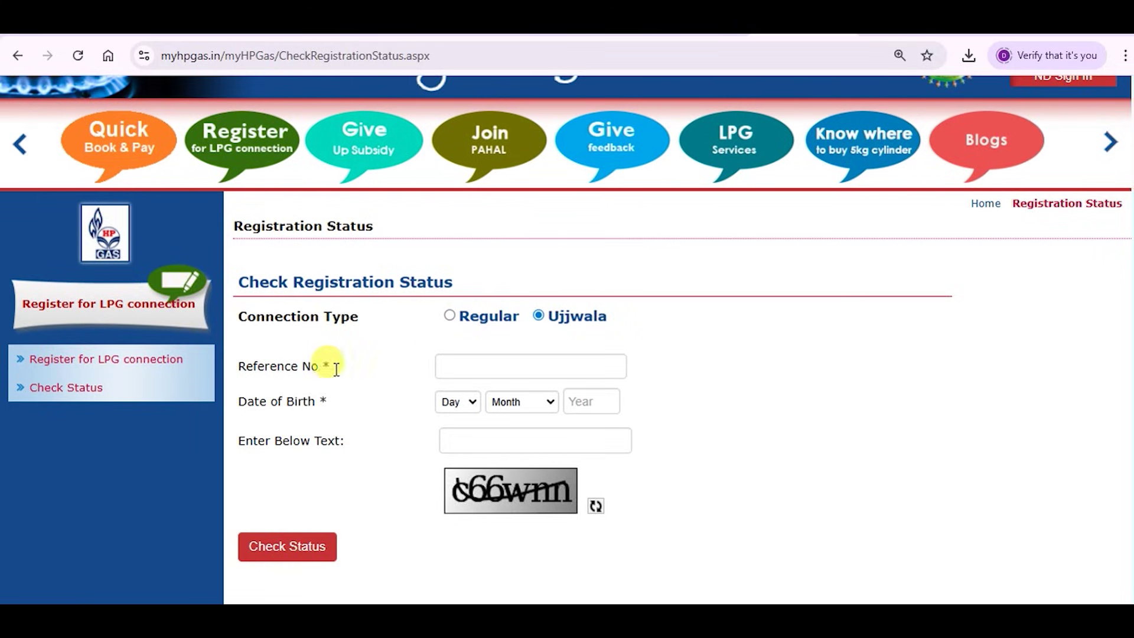
click(471, 367)
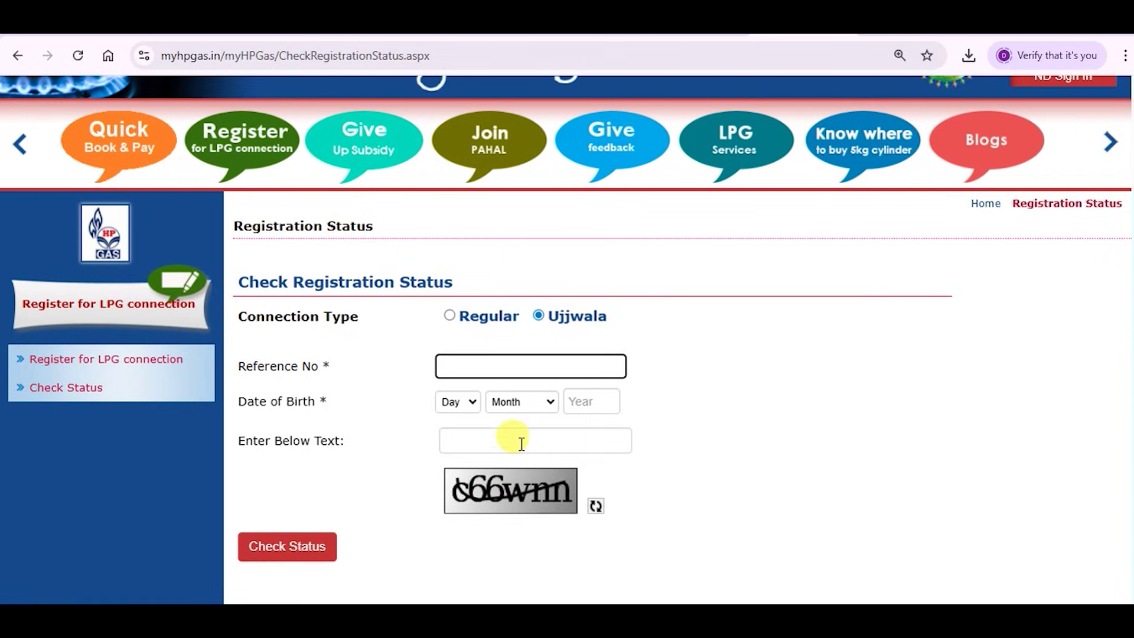
click(499, 441)
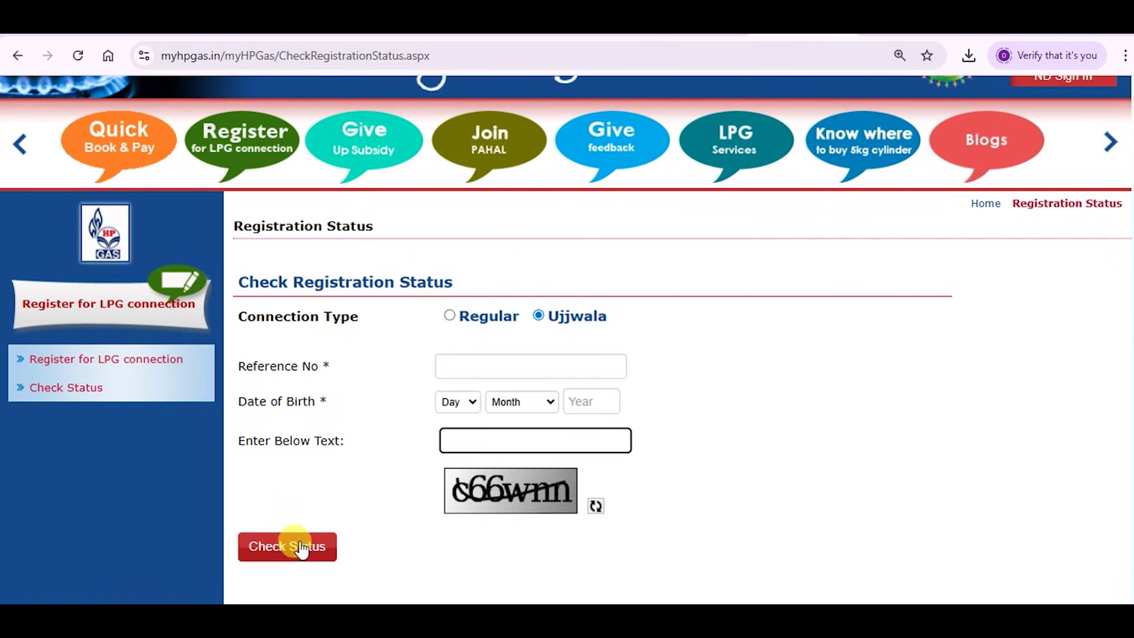
scroll(301, 543, down, 2)
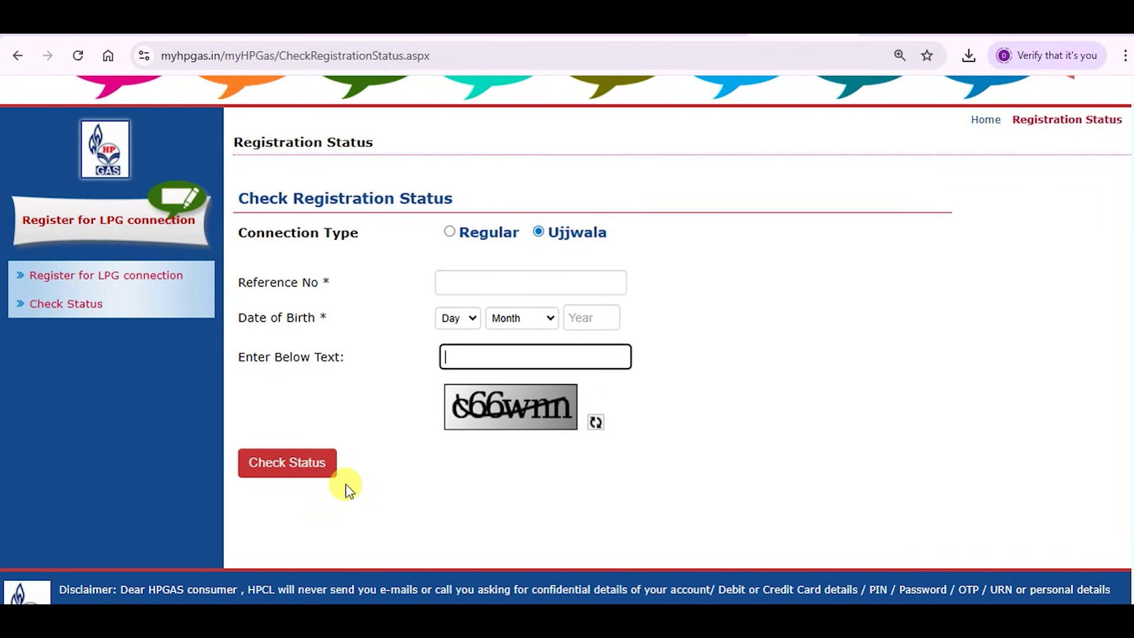
scroll(355, 469, up, 2)
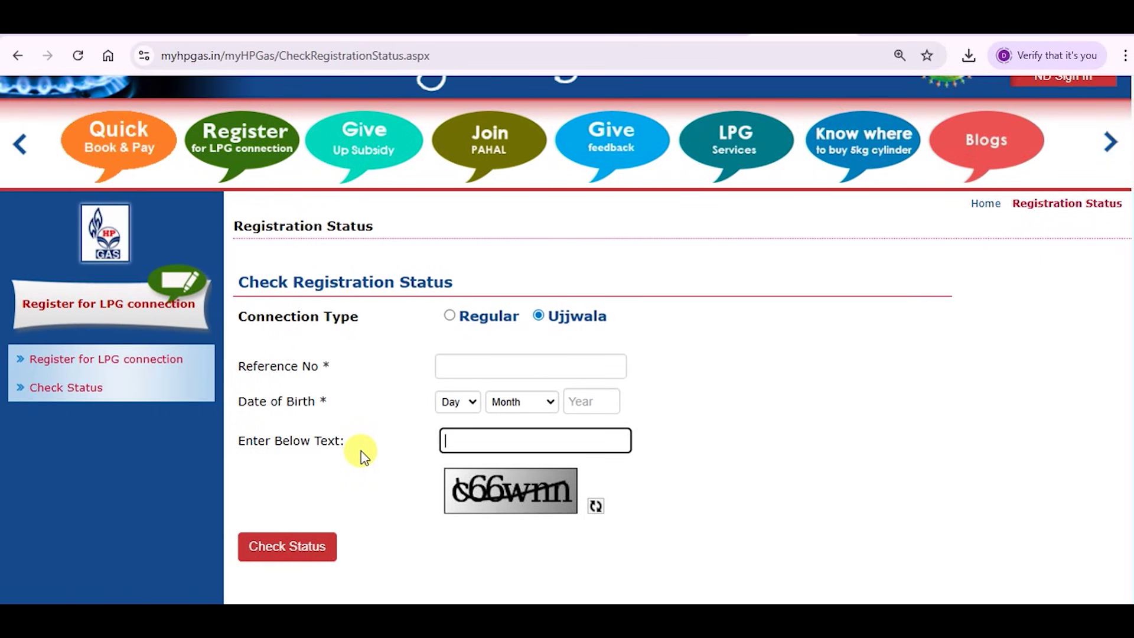
scroll(679, 405, up, 2)
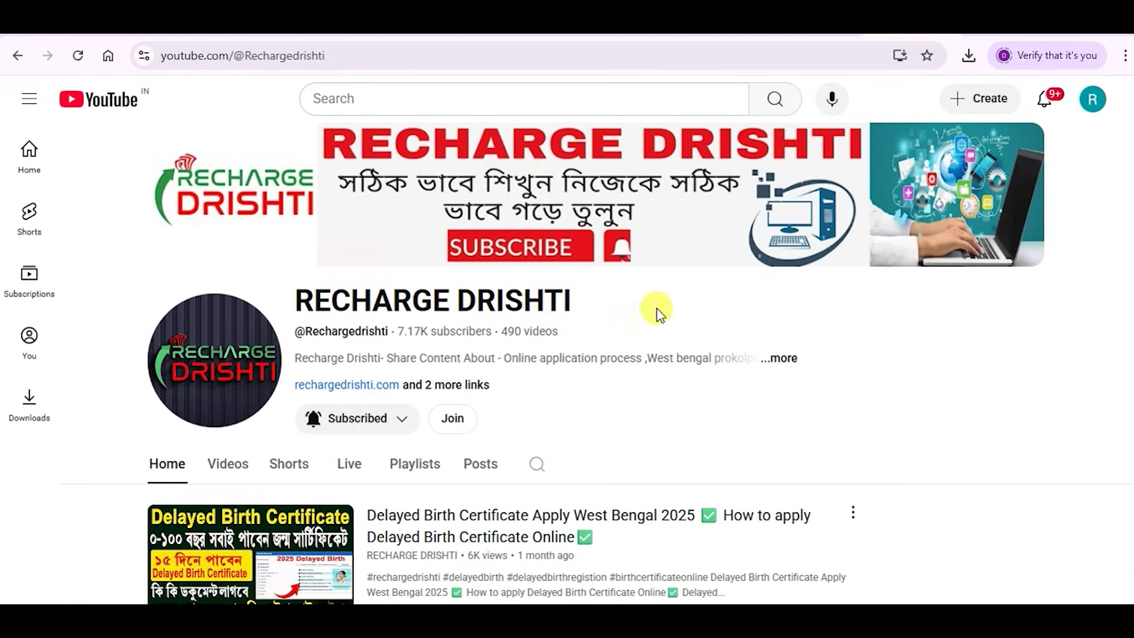
Step: View the membership offer of the RECHARGE DRISHTI channel on YouTube and close it
click(458, 420)
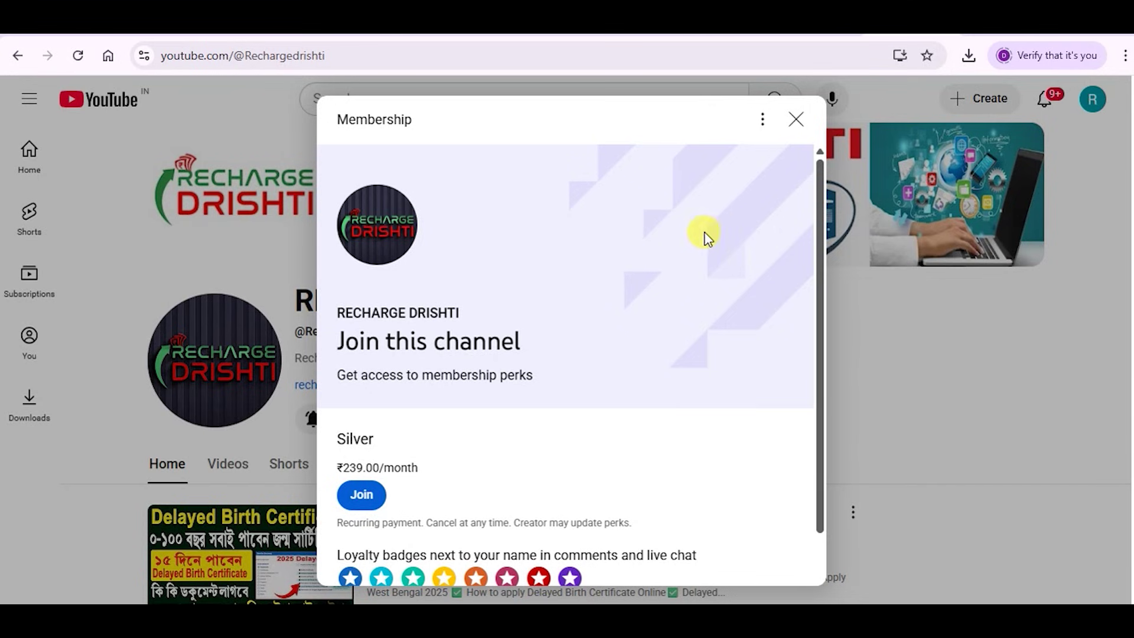
scroll(608, 370, down, 2)
click(796, 119)
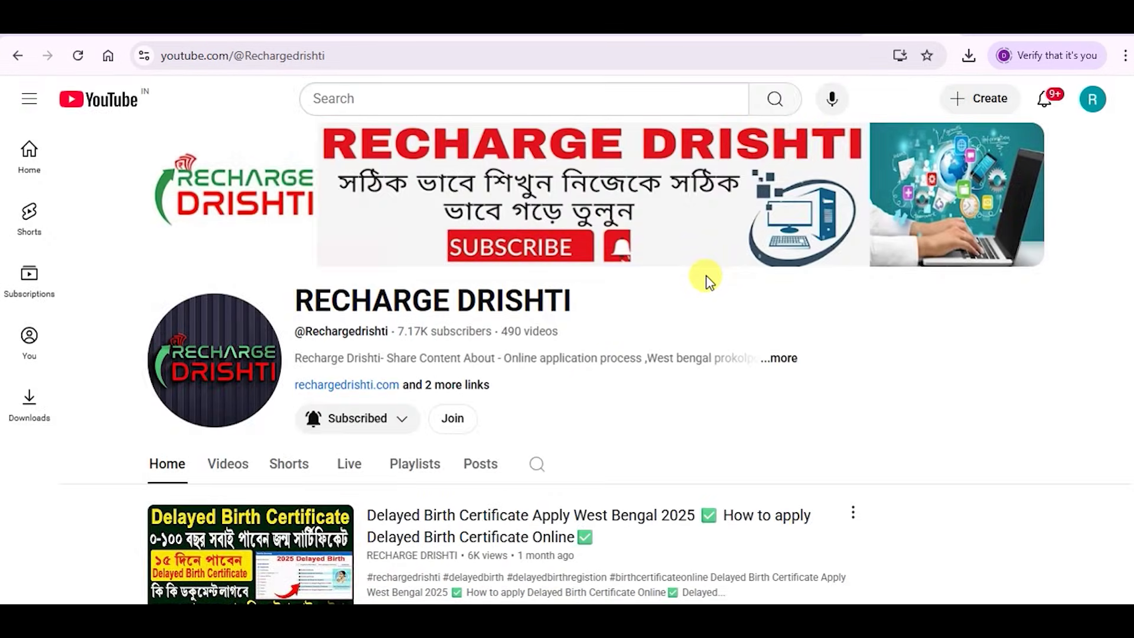